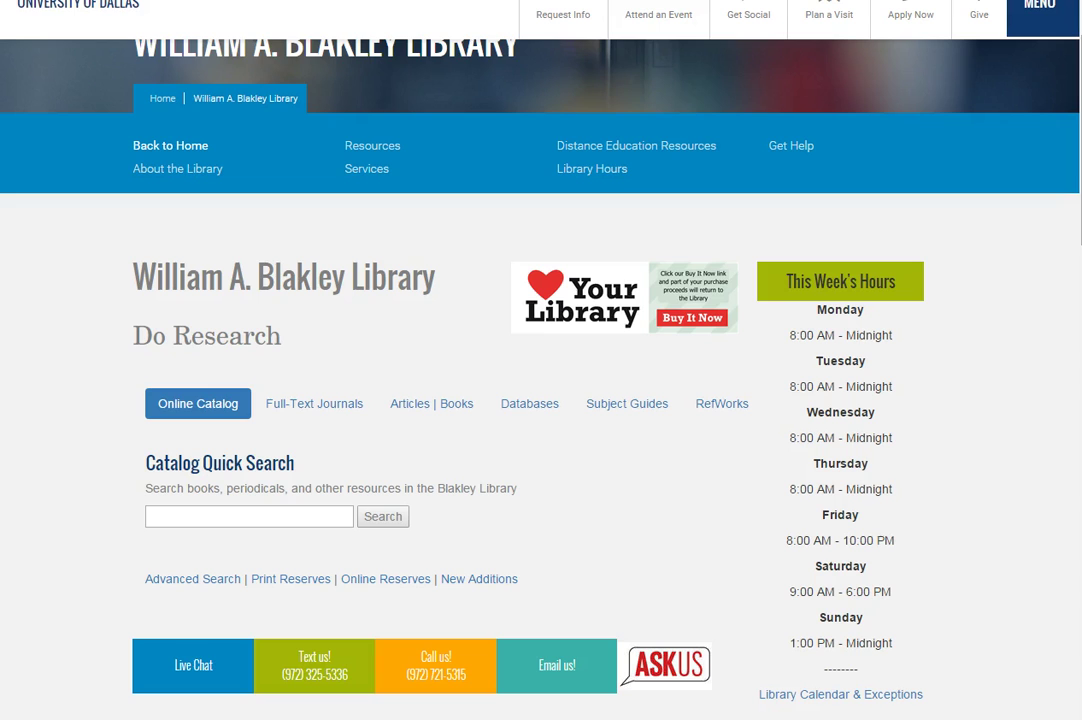
pyautogui.scroll(-5, 1076, 207)
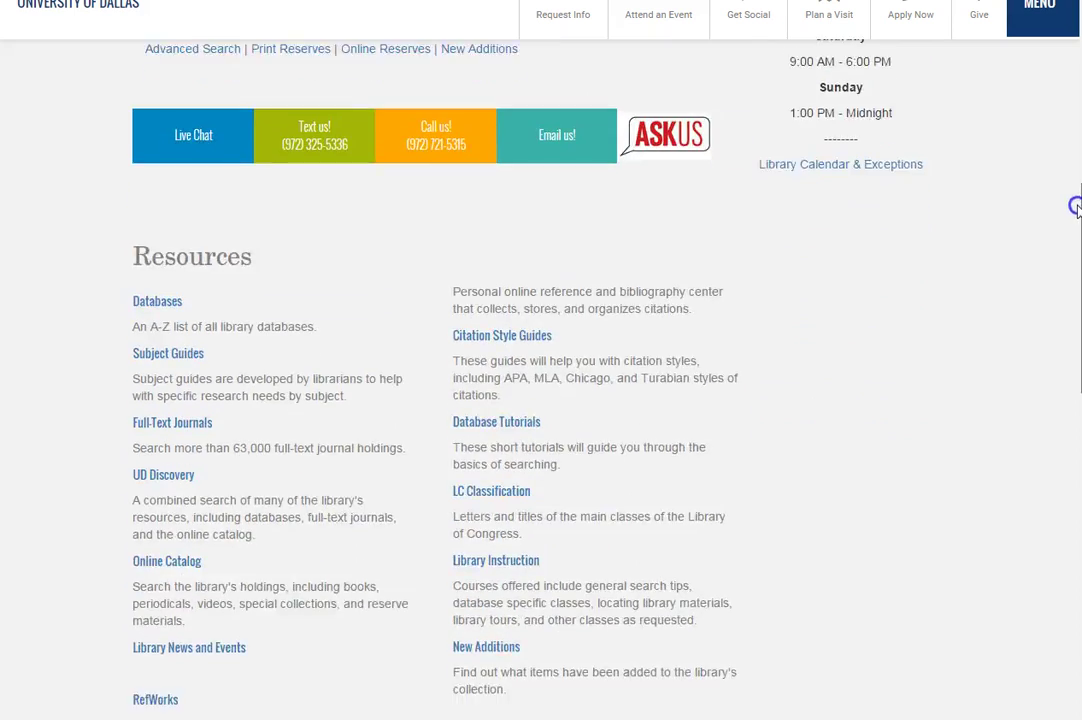
pyautogui.moveTo(1076, 207); pyautogui.dragTo(1075, 249)
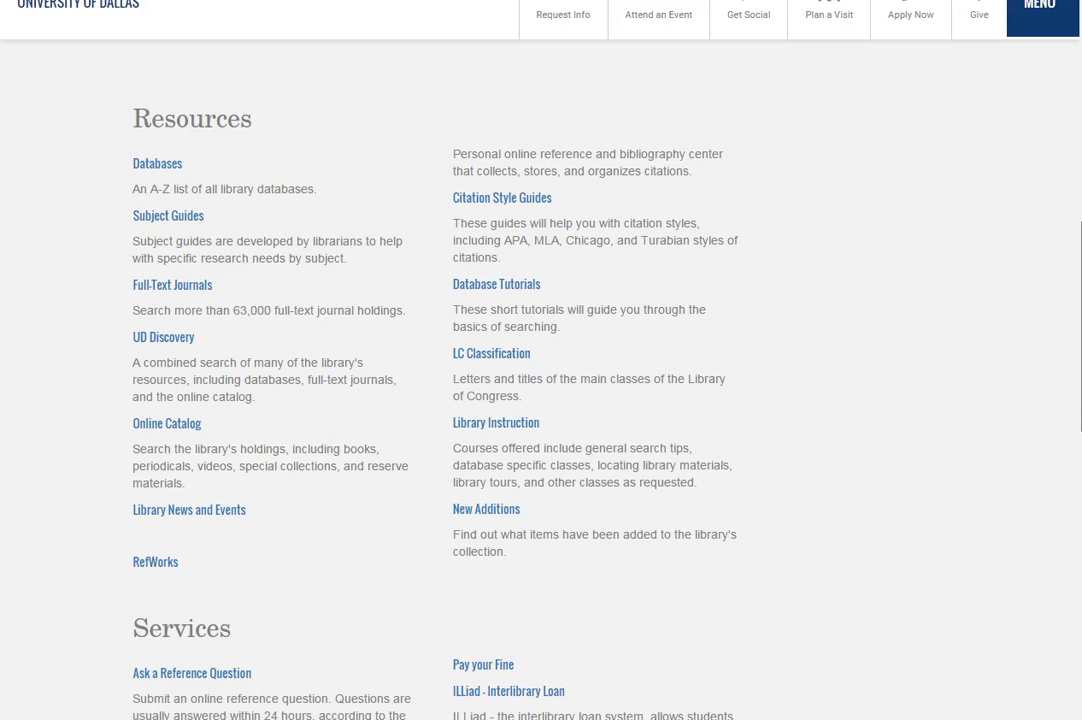
pyautogui.scroll(8, 757, 436)
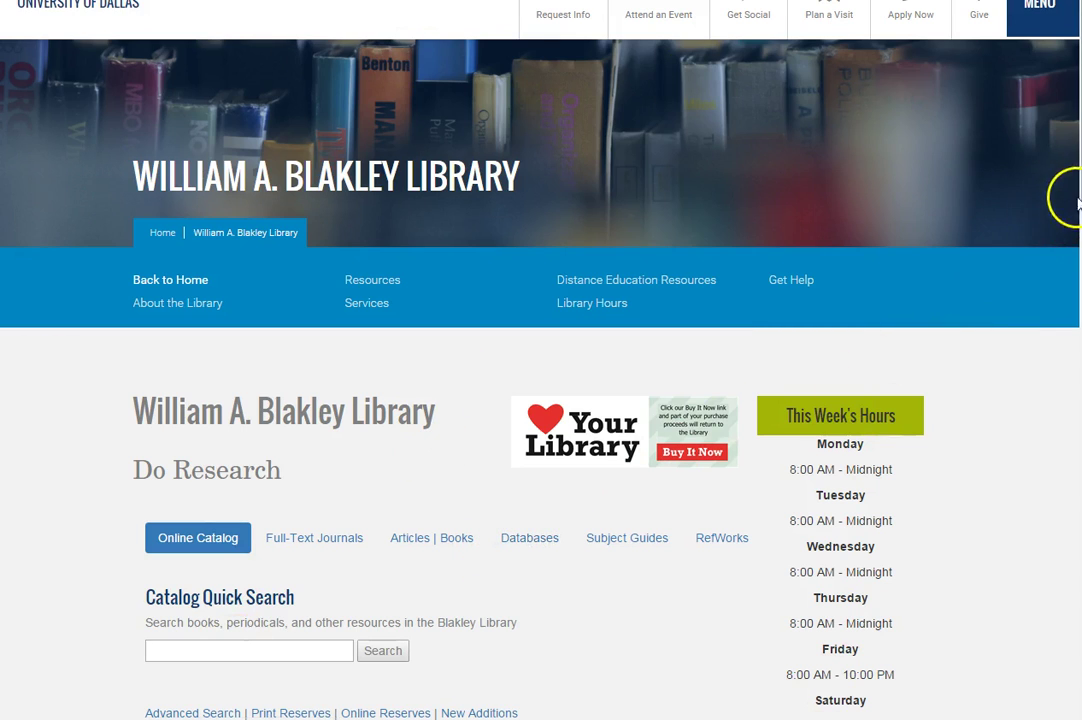
# Step: Go to the library's Databases tab and jump to the W–Z database titles
pyautogui.scroll(-5, 1070, 198)
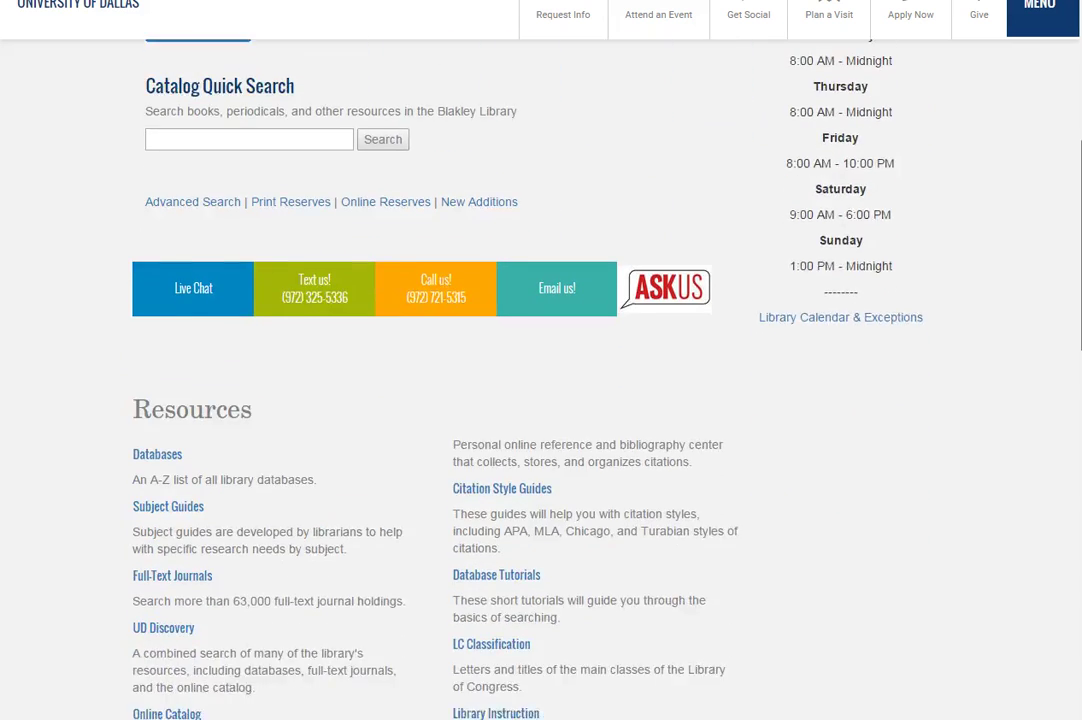
pyautogui.scroll(-1, 540, 380)
pyautogui.click(165, 317)
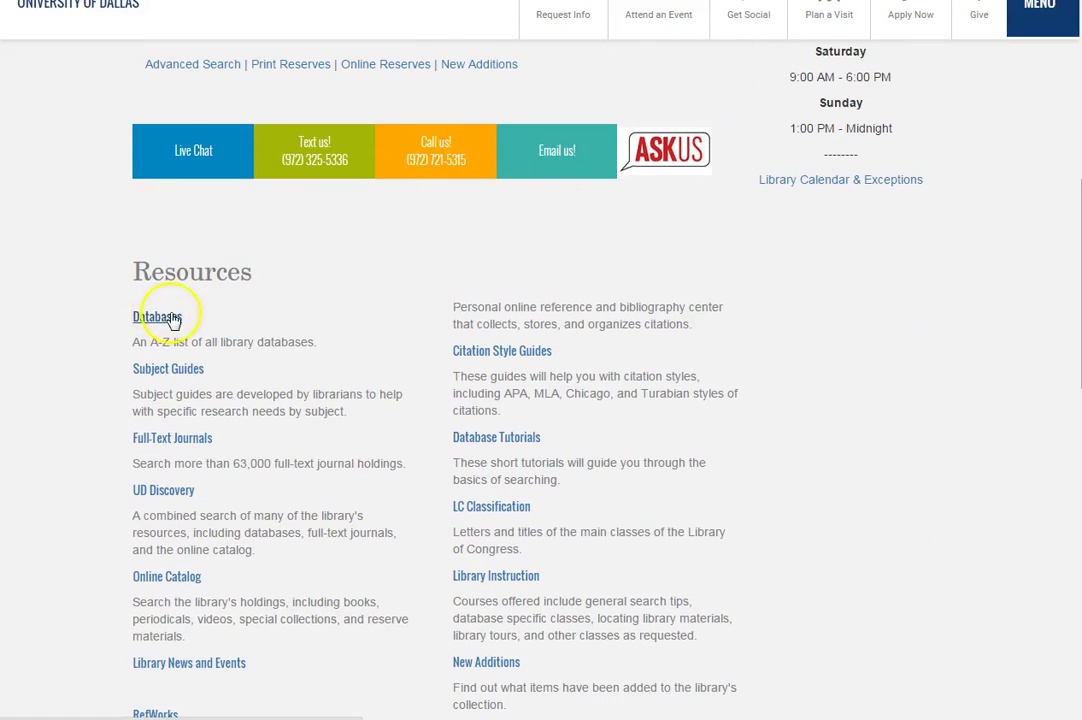
pyautogui.scroll(8, 540, 360)
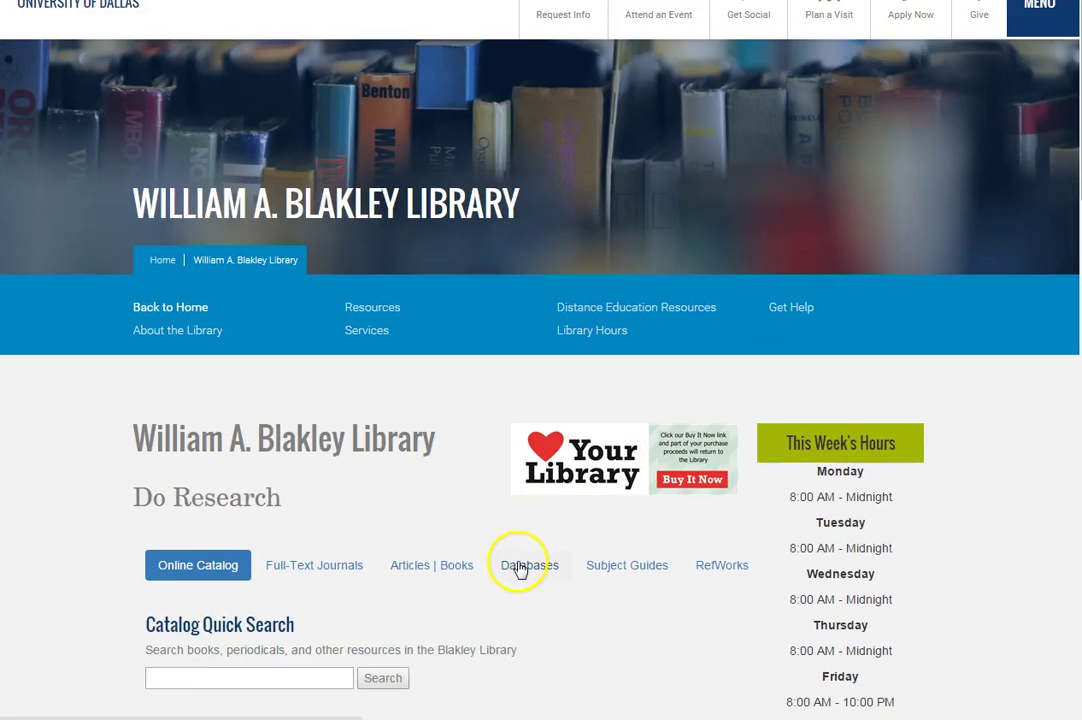
pyautogui.click(519, 567)
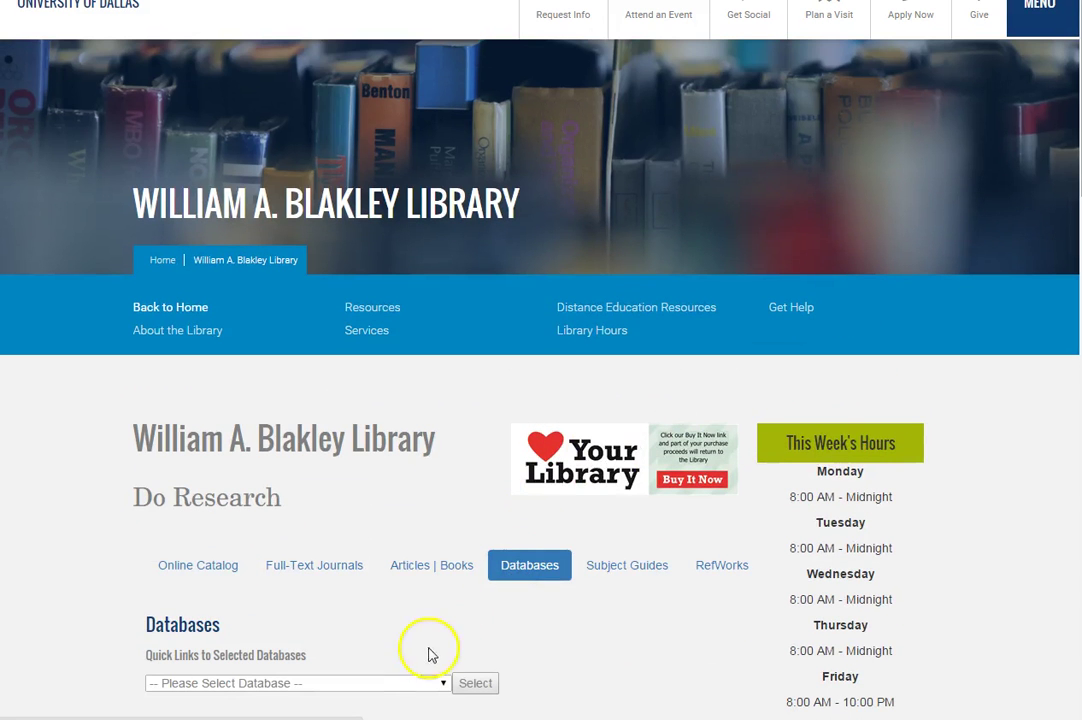
pyautogui.scroll(-1, 540, 400)
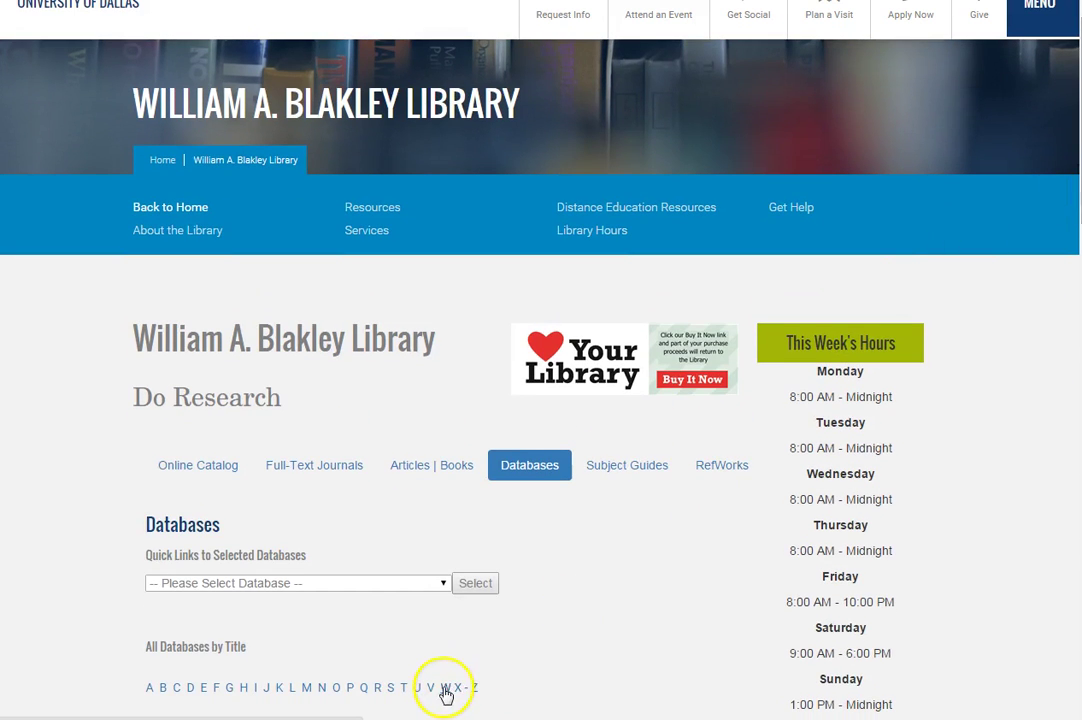
pyautogui.click(450, 688)
# Step: Open WorldCat from the W–Z database list to reach its Advanced Search page
pyautogui.click(133, 249)
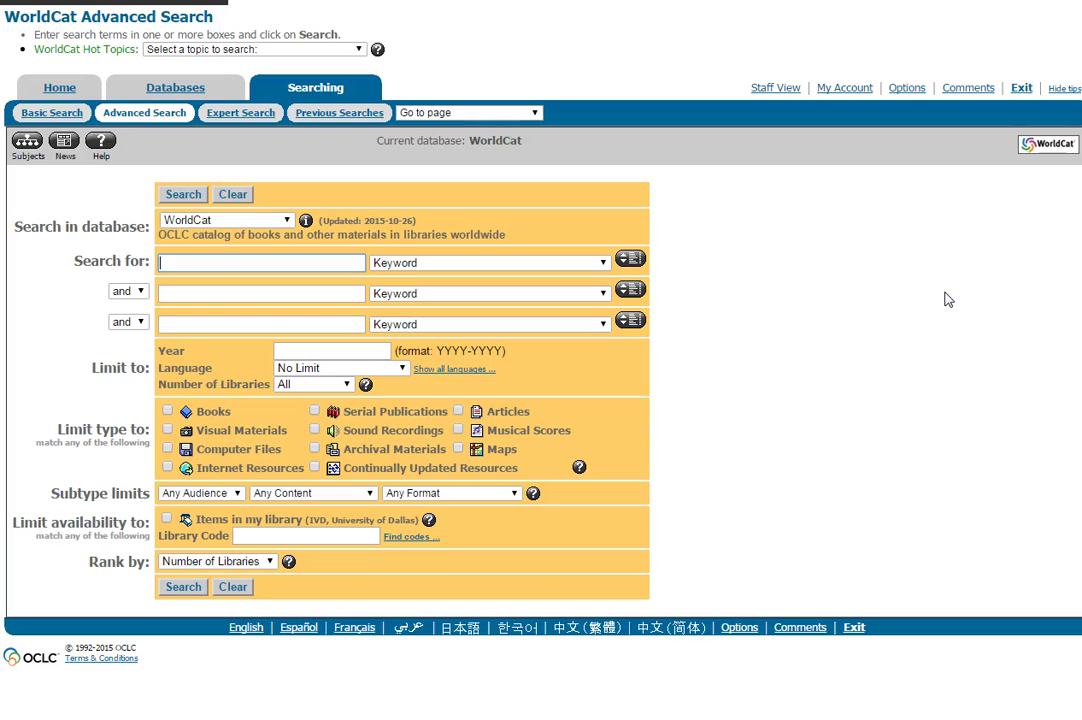
pyautogui.click(948, 299)
pyautogui.click(751, 461)
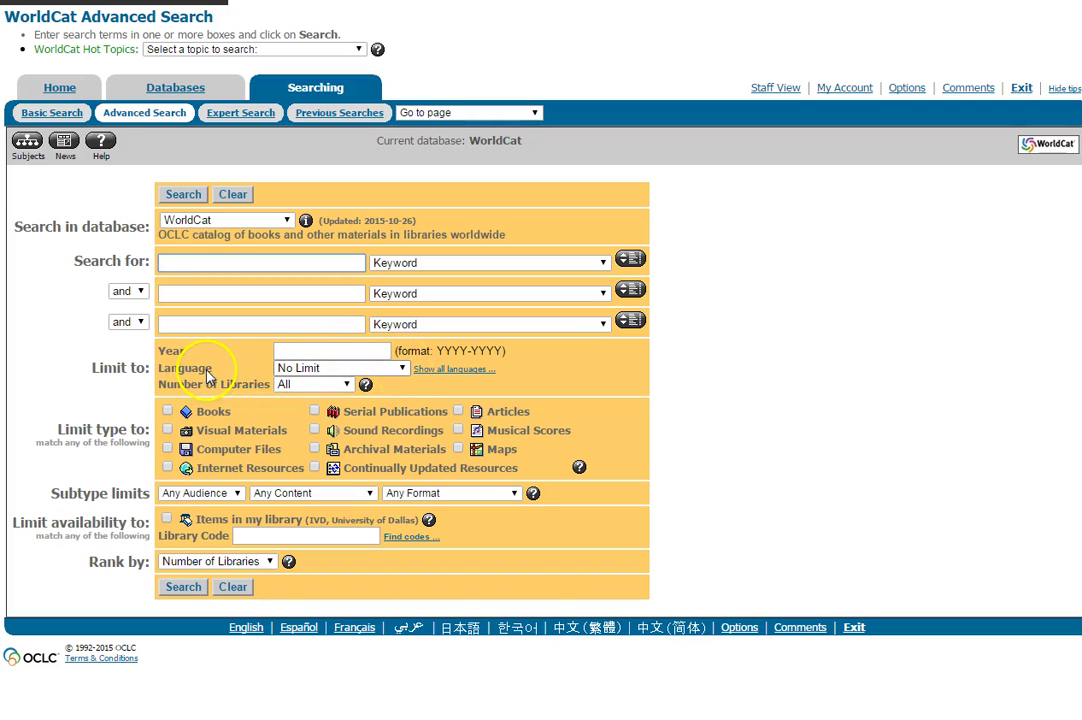
# Step: Set the Language limit to English and the Year limit to 2010-2015
pyautogui.click(406, 372)
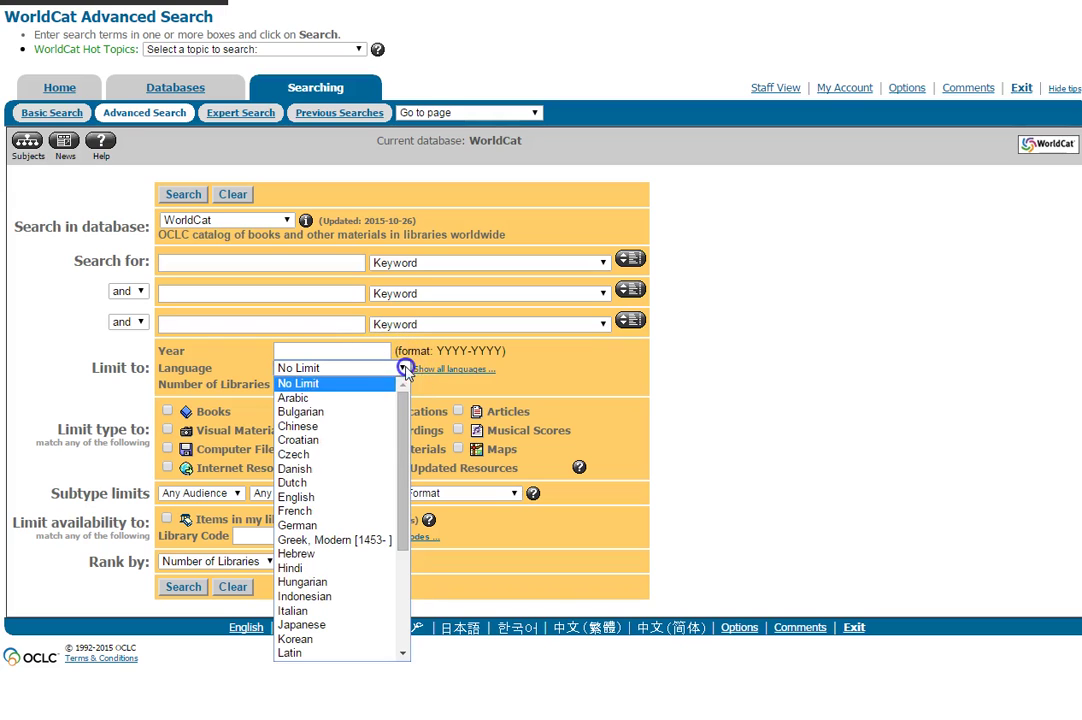
pyautogui.click(315, 503)
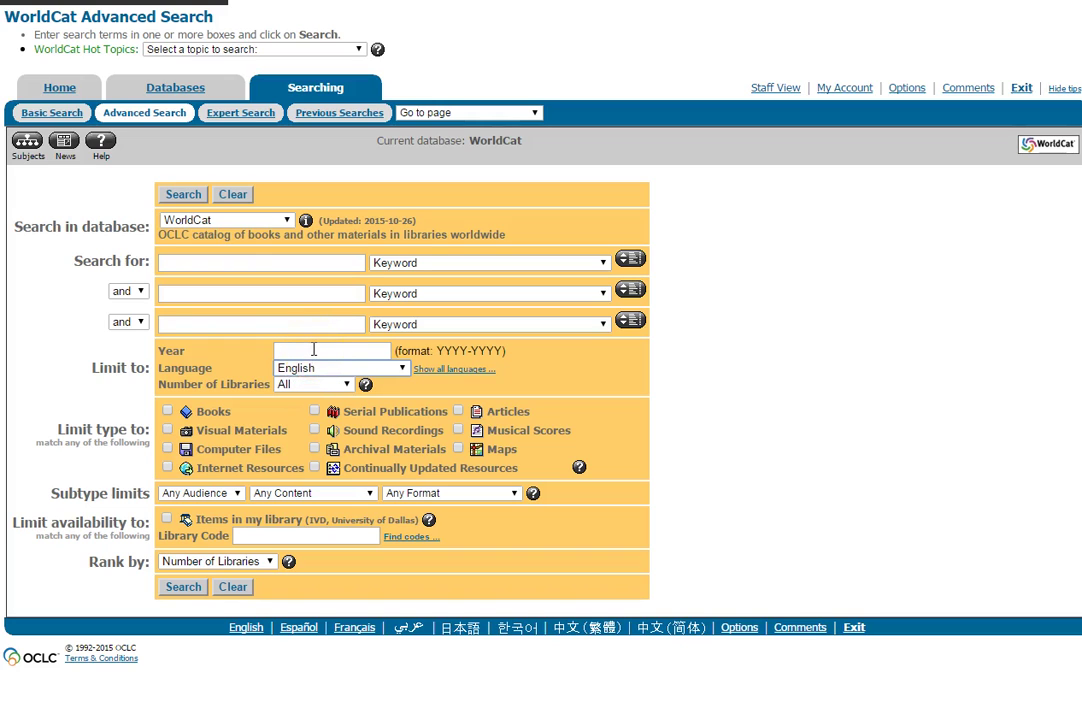
pyautogui.click(313, 349)
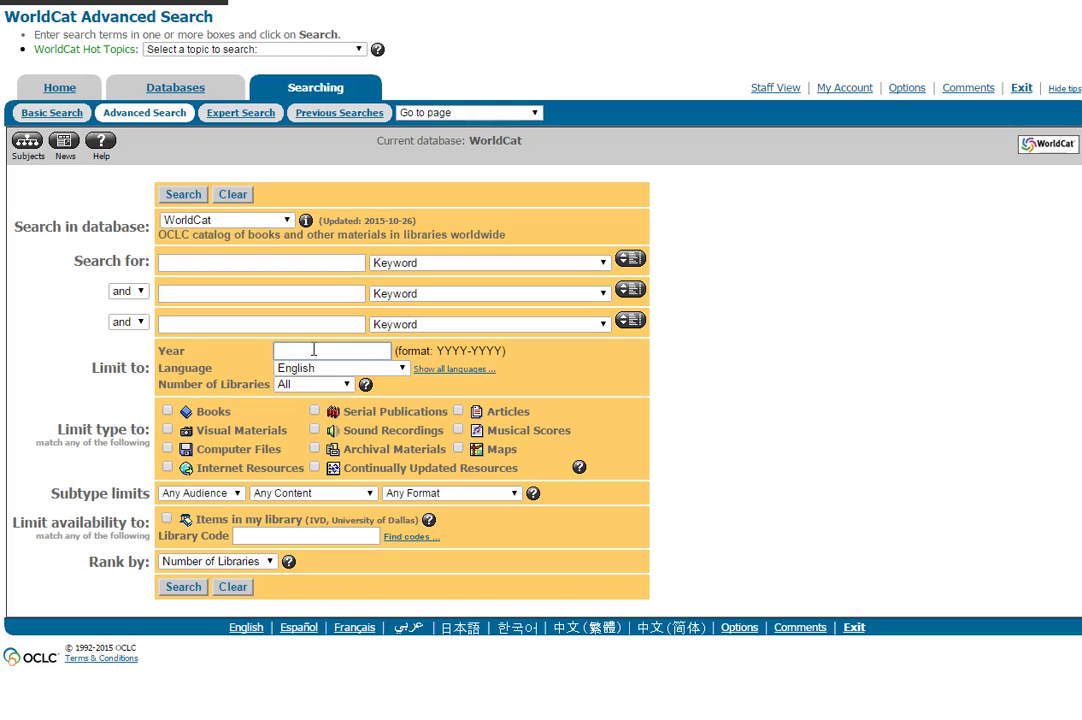
pyautogui.write('2010-2015')
# Step: Tick Books as the only material type and leave the audience at Any Audience
pyautogui.click(167, 410)
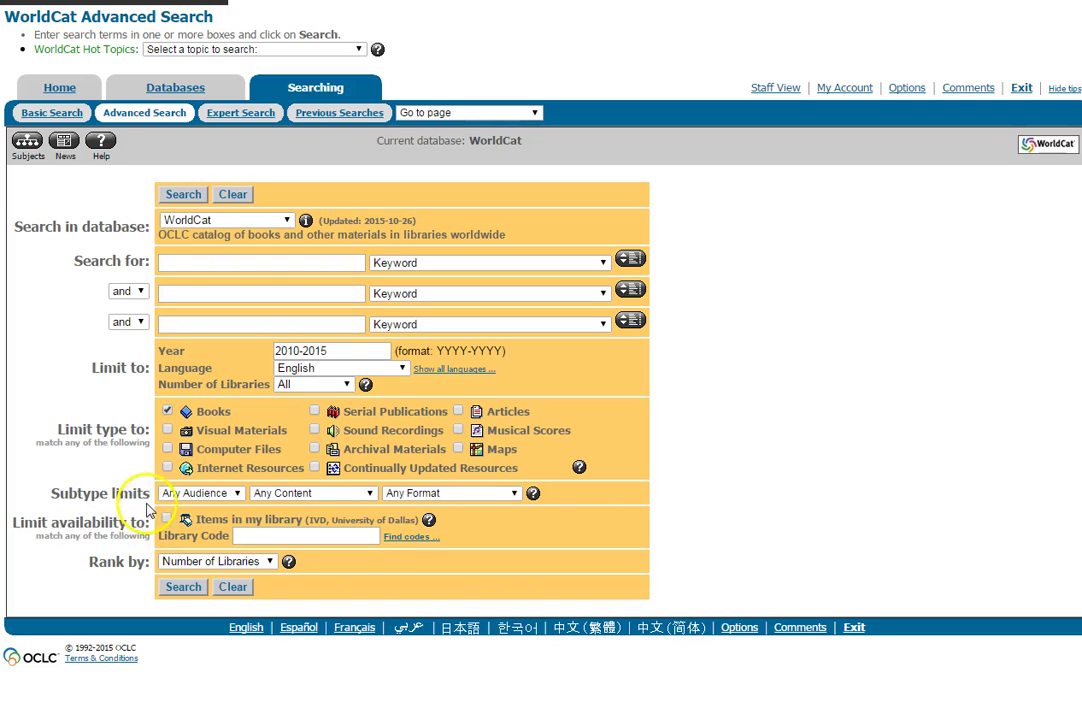
pyautogui.click(238, 493)
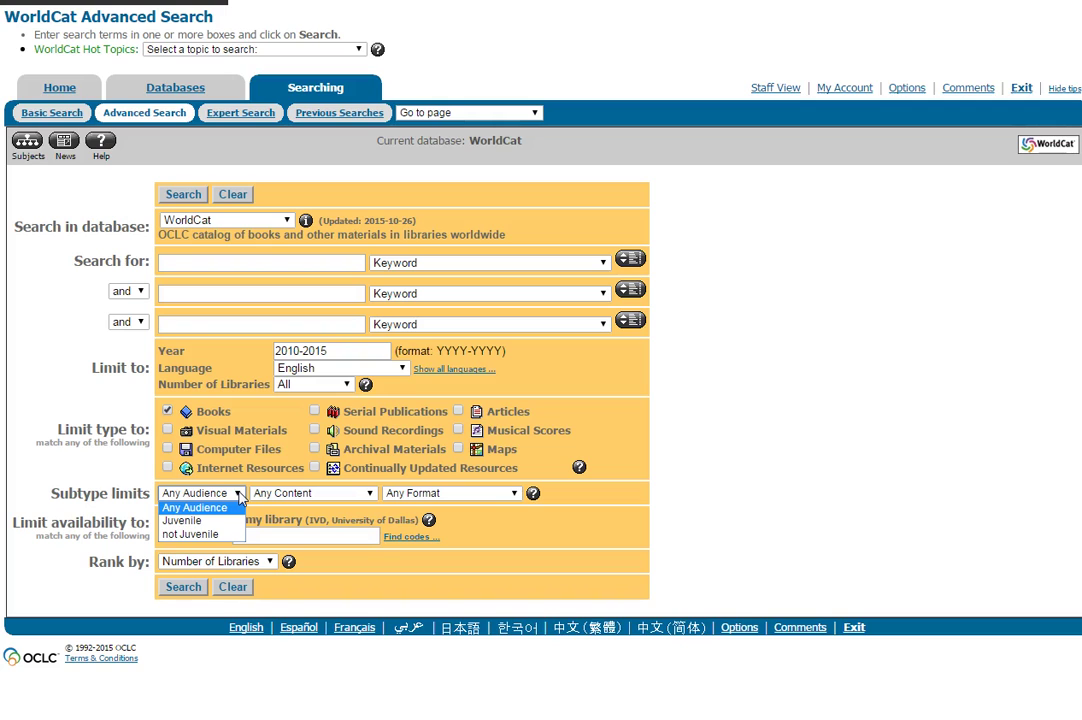
pyautogui.click(239, 496)
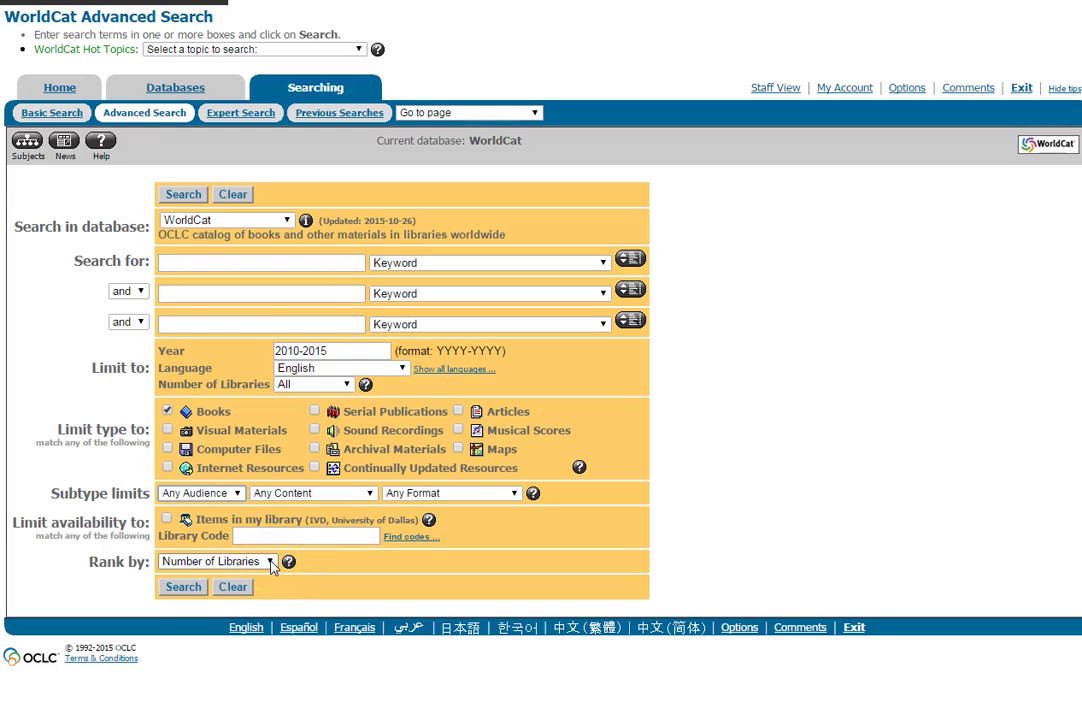
# Step: Change the Rank by setting from number of libraries to Date
pyautogui.click(269, 562)
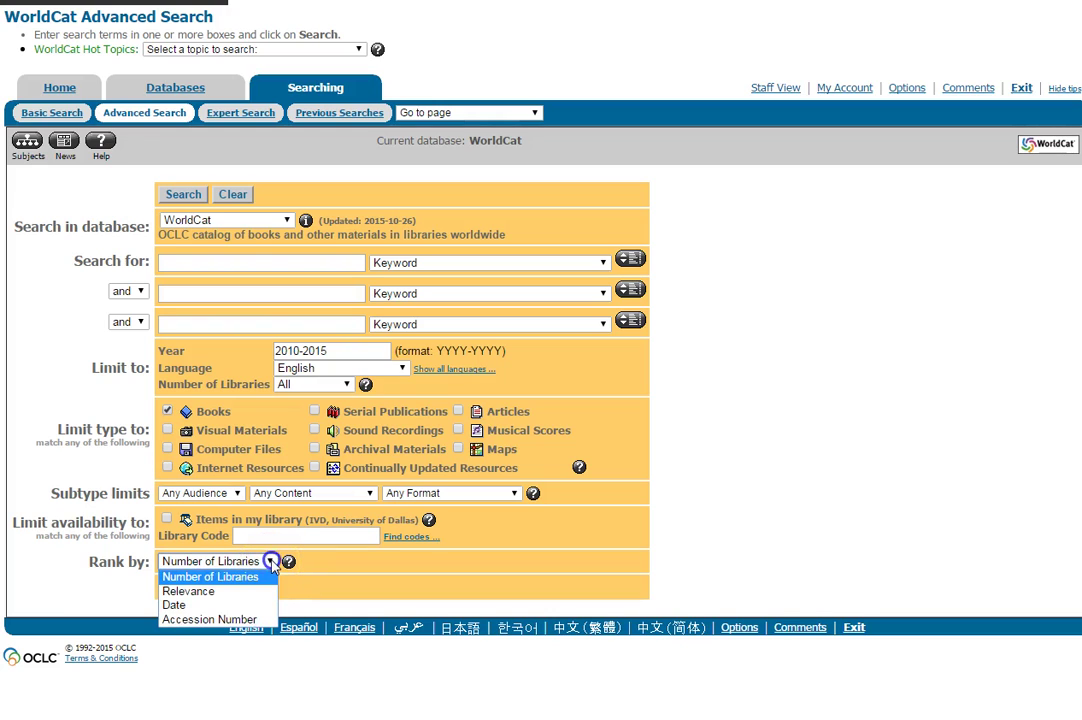
pyautogui.click(176, 606)
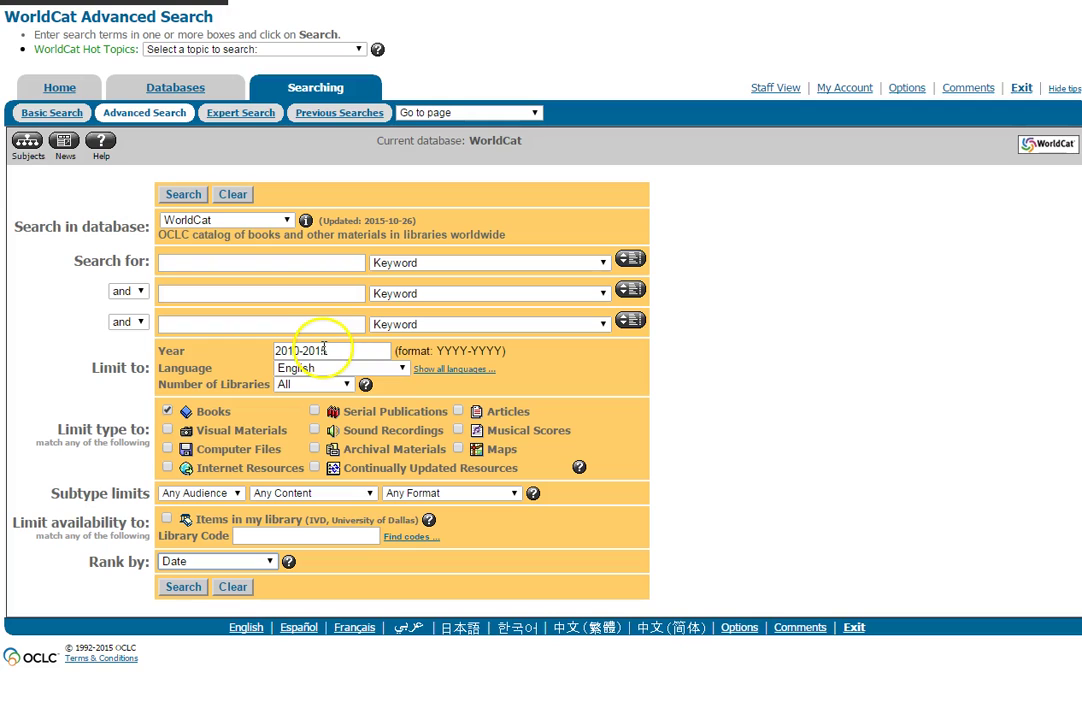
# Step: Search the keywords 'aristotle and ethics', listing 1,055 English books from 2010–2015
pyautogui.click(305, 261)
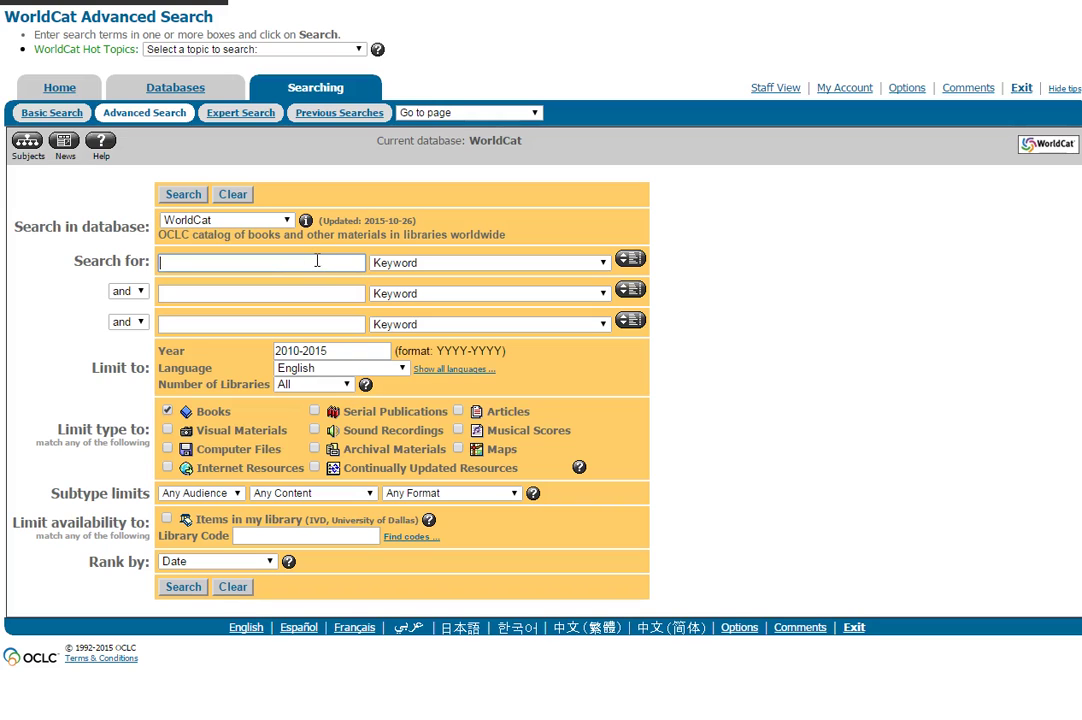
pyautogui.write('aristotle and ethics')
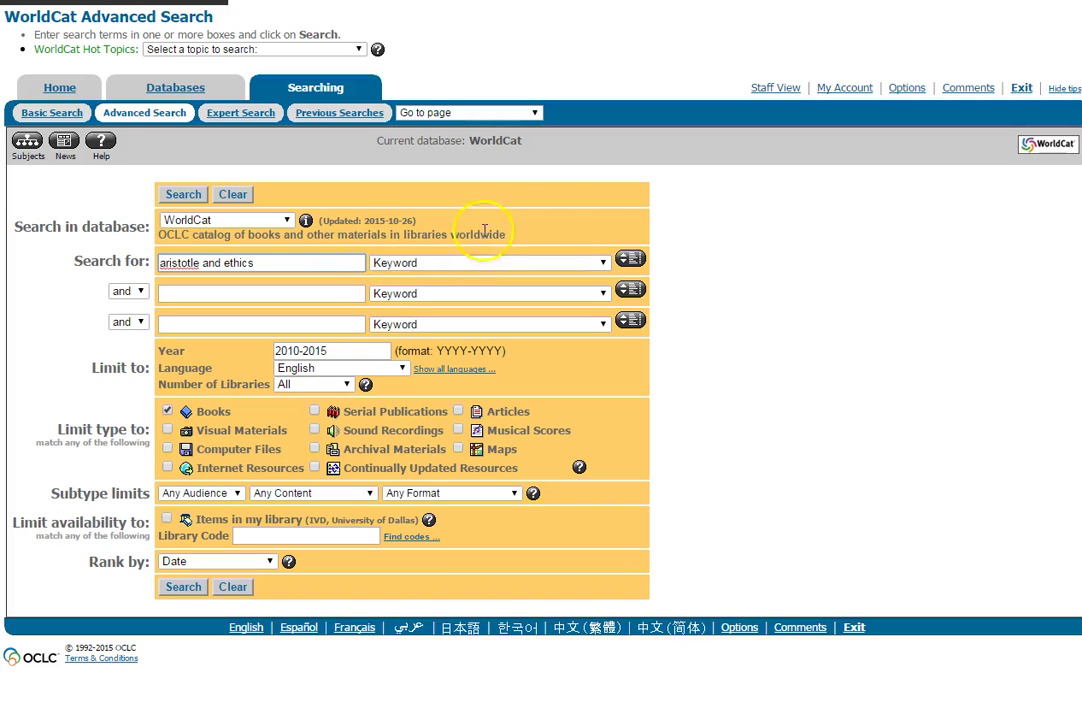
pyautogui.click(184, 195)
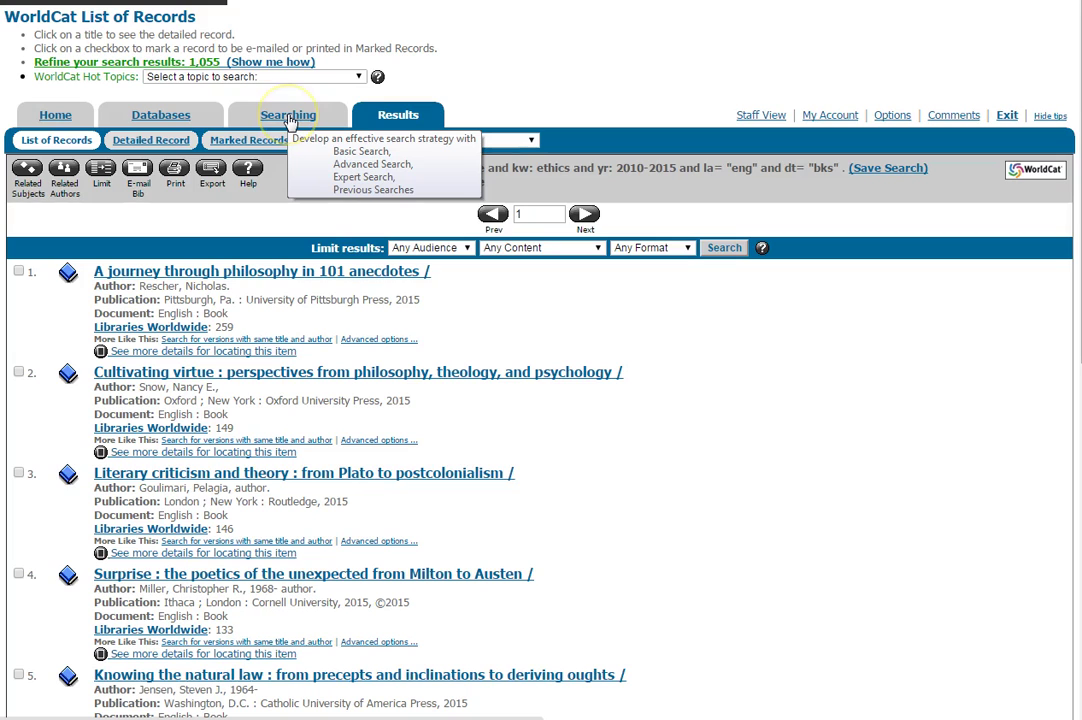
# Step: Reopen Advanced Search and make the first row a Subject search for just 'aristotle'
pyautogui.click(288, 117)
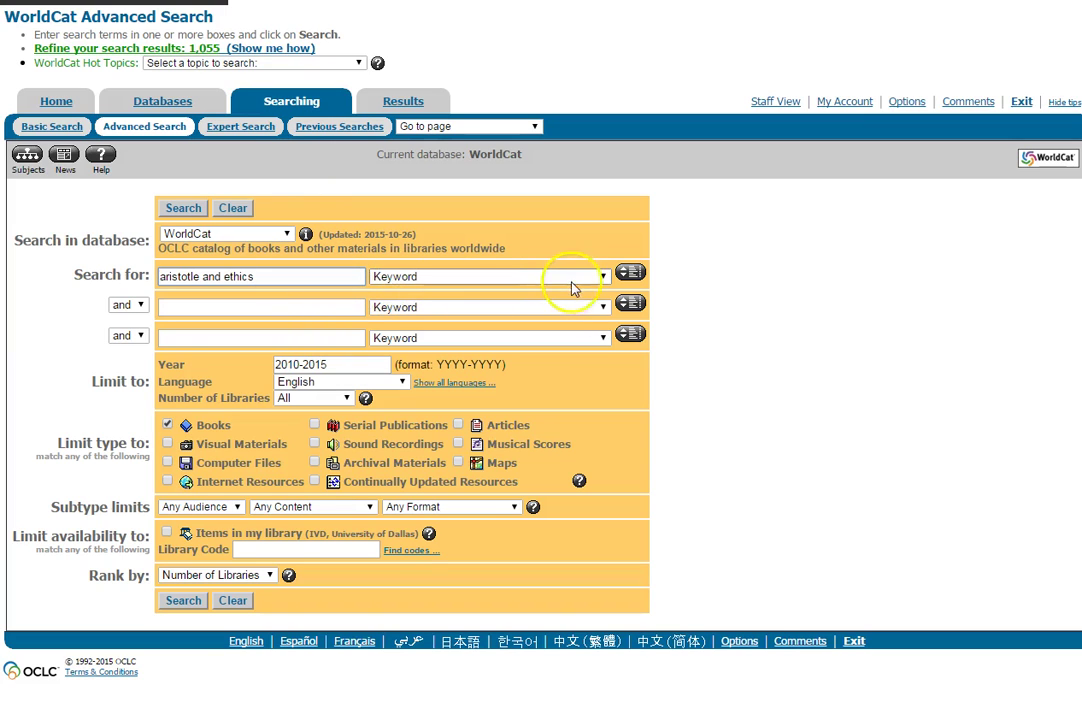
pyautogui.click(603, 277)
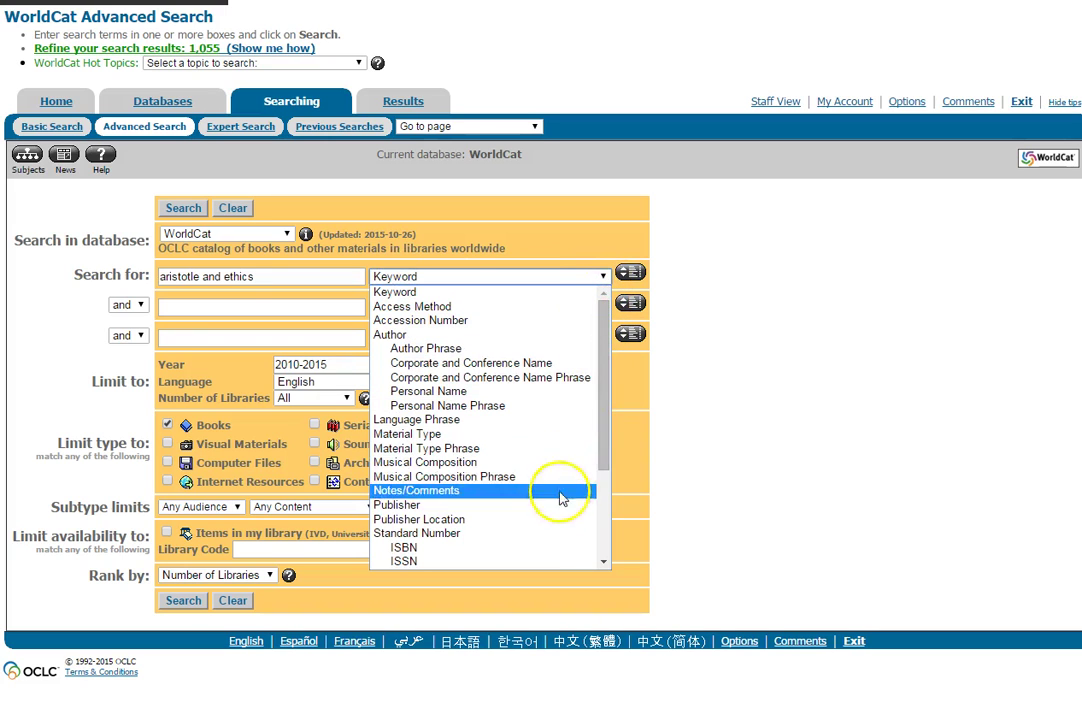
pyautogui.moveTo(602, 459); pyautogui.dragTo(600, 503)
pyautogui.click(442, 497)
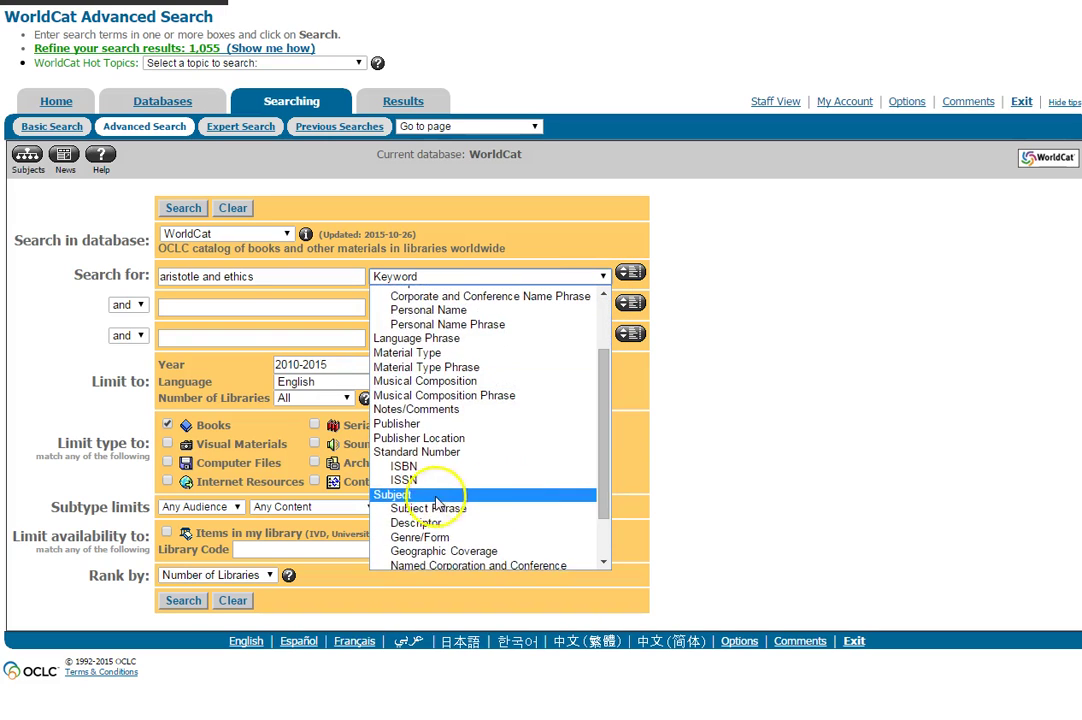
pyautogui.click(200, 277)
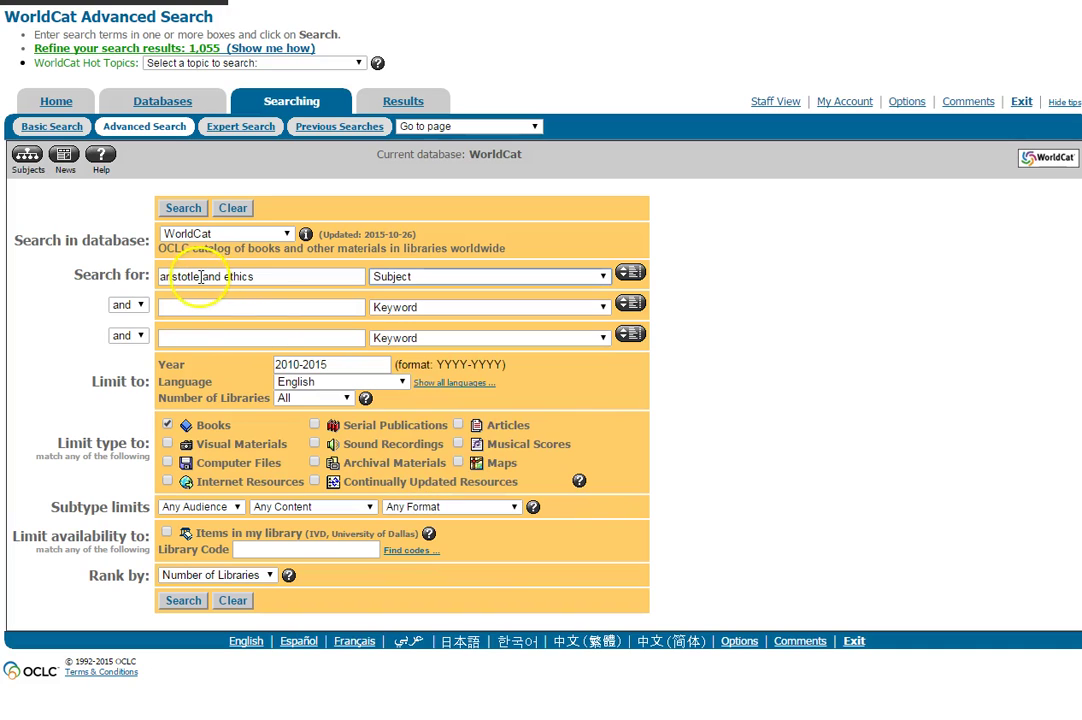
pyautogui.moveTo(203, 276); pyautogui.dragTo(266, 274)
pyautogui.press('BackSpace')
pyautogui.click(220, 281)
pyautogui.press('BackSpace')
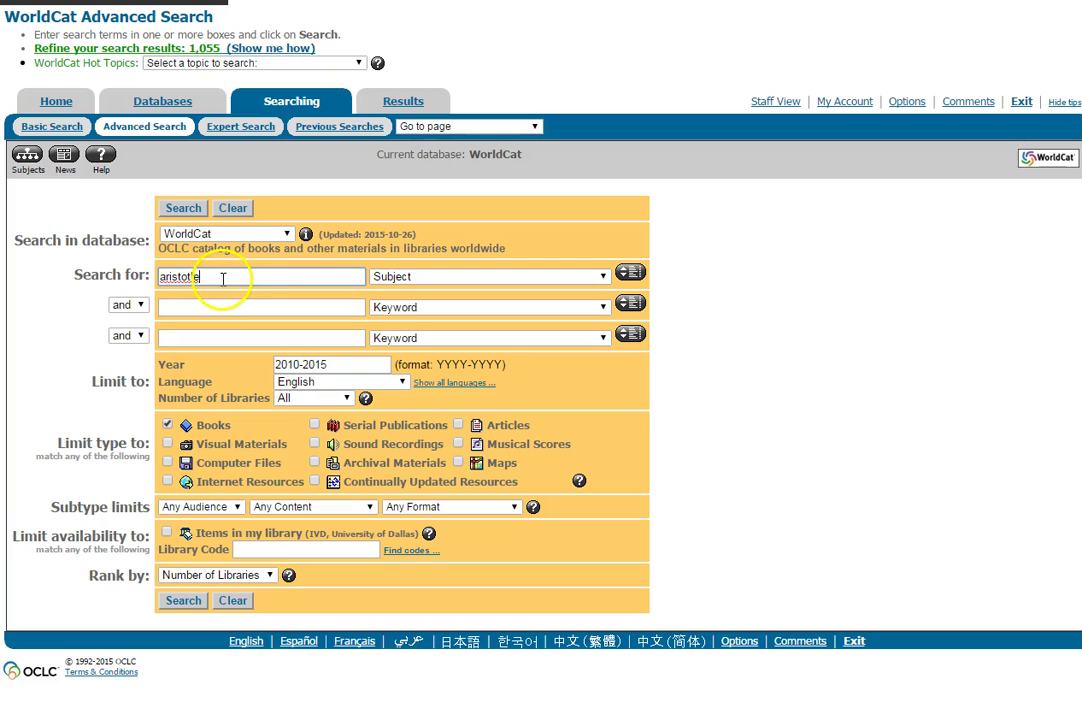
pyautogui.click(239, 277)
pyautogui.click(397, 281)
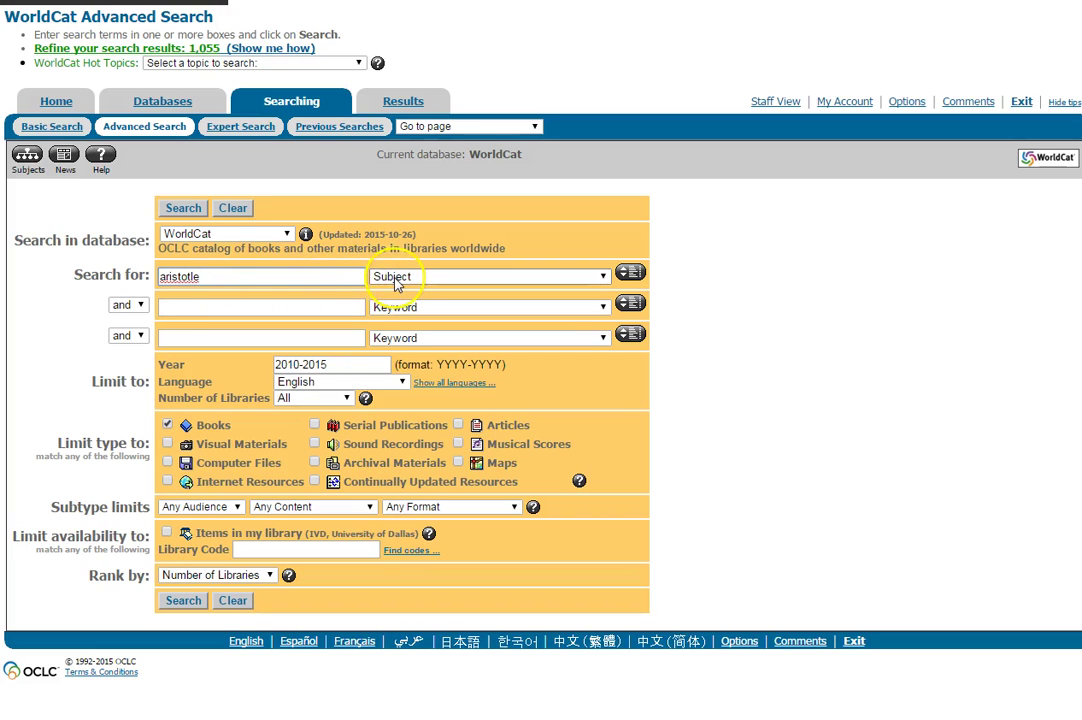
# Step: Set the second row to Subject and enter ethics as its term
pyautogui.click(604, 307)
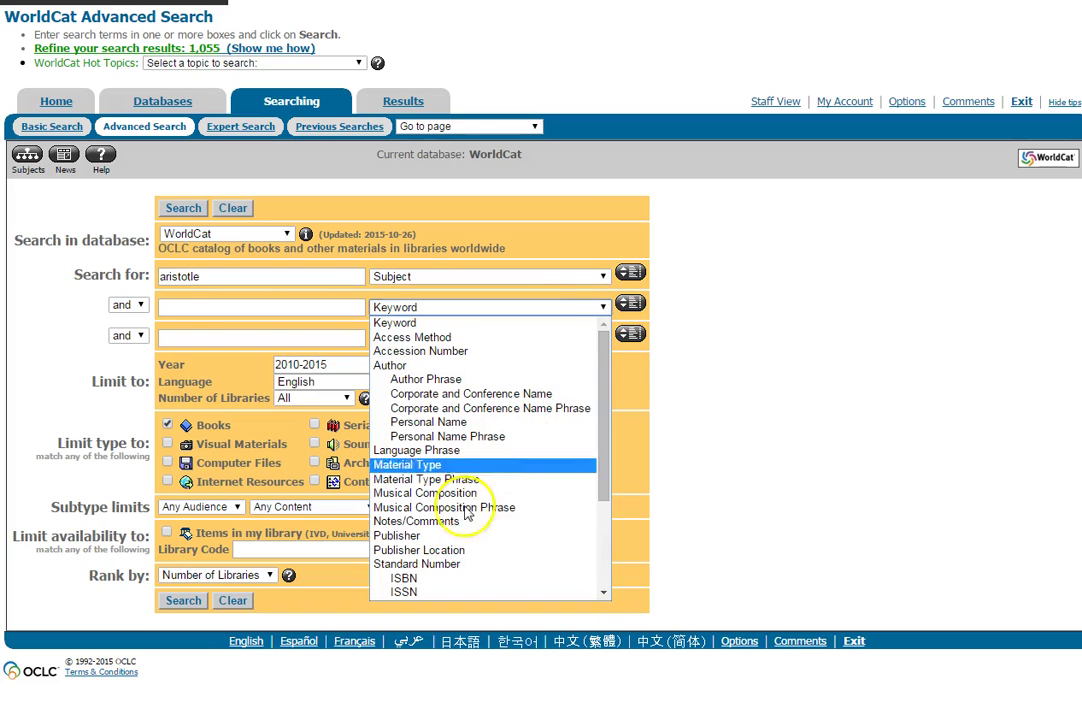
pyautogui.moveTo(604, 459); pyautogui.dragTo(605, 492)
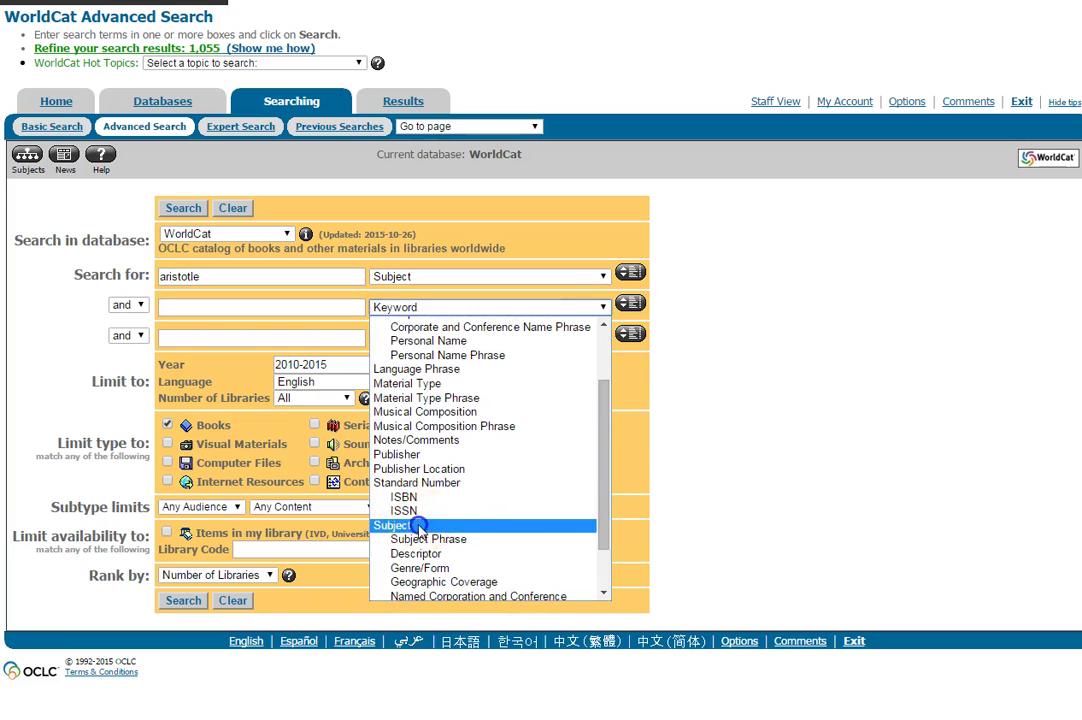
pyautogui.click(428, 522)
pyautogui.click(228, 307)
pyautogui.write('ethics')
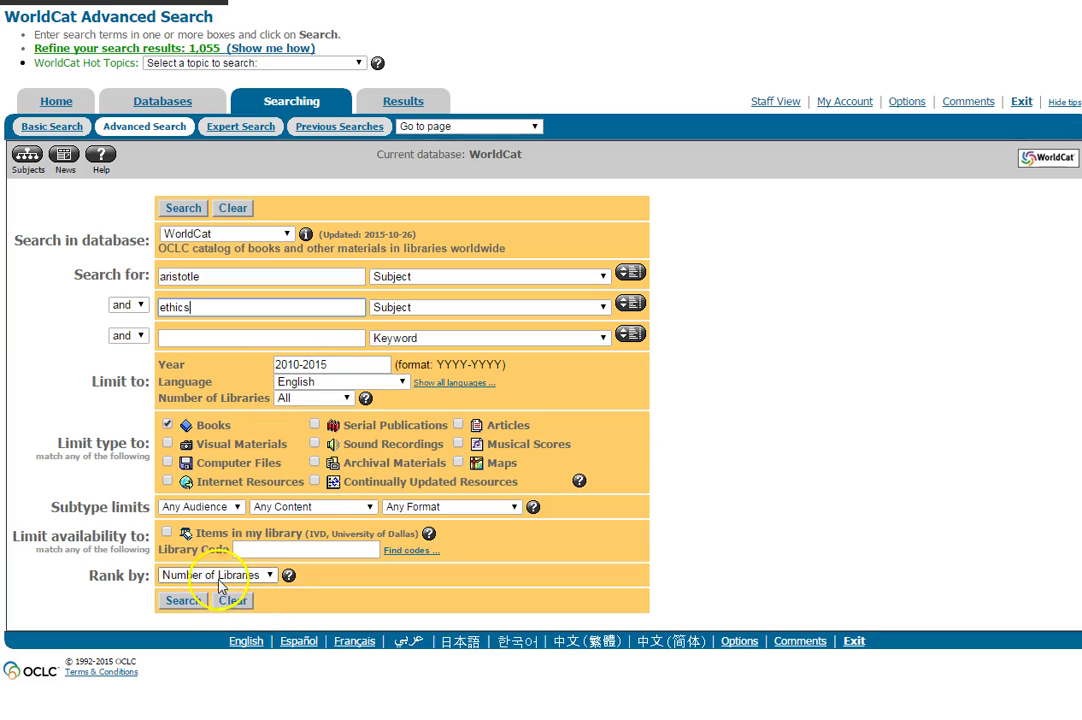
# Step: Rank by Date and run the aristotle/ethics subject search, returning 198 records
pyautogui.click(137, 587)
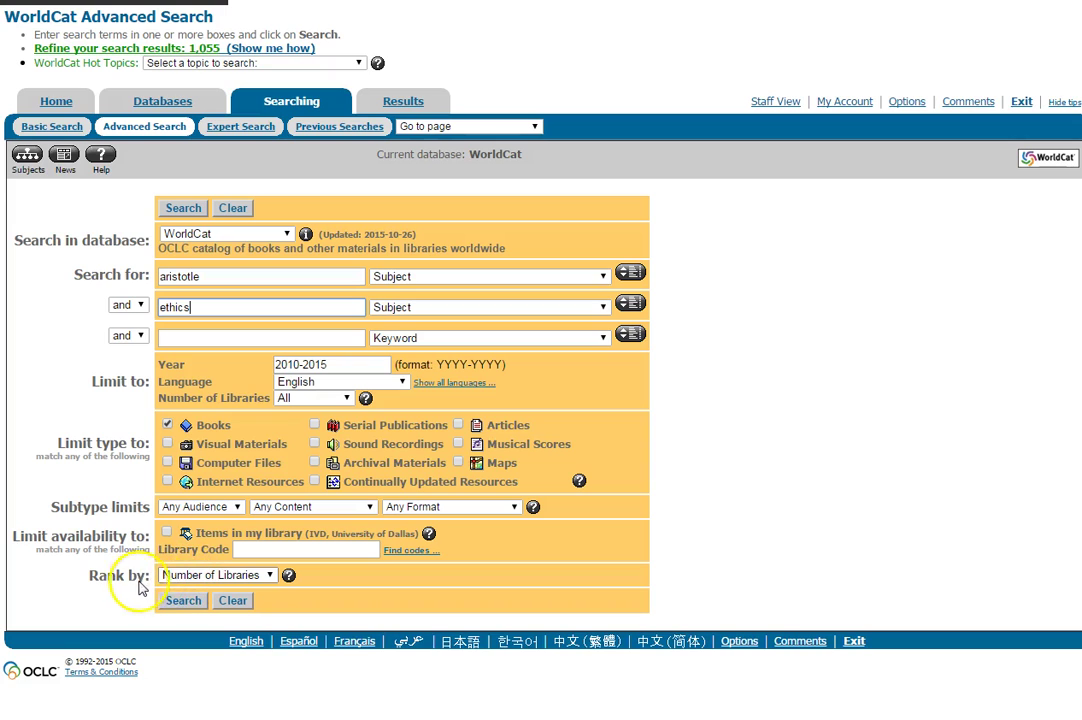
pyautogui.click(264, 576)
pyautogui.click(174, 618)
pyautogui.click(184, 208)
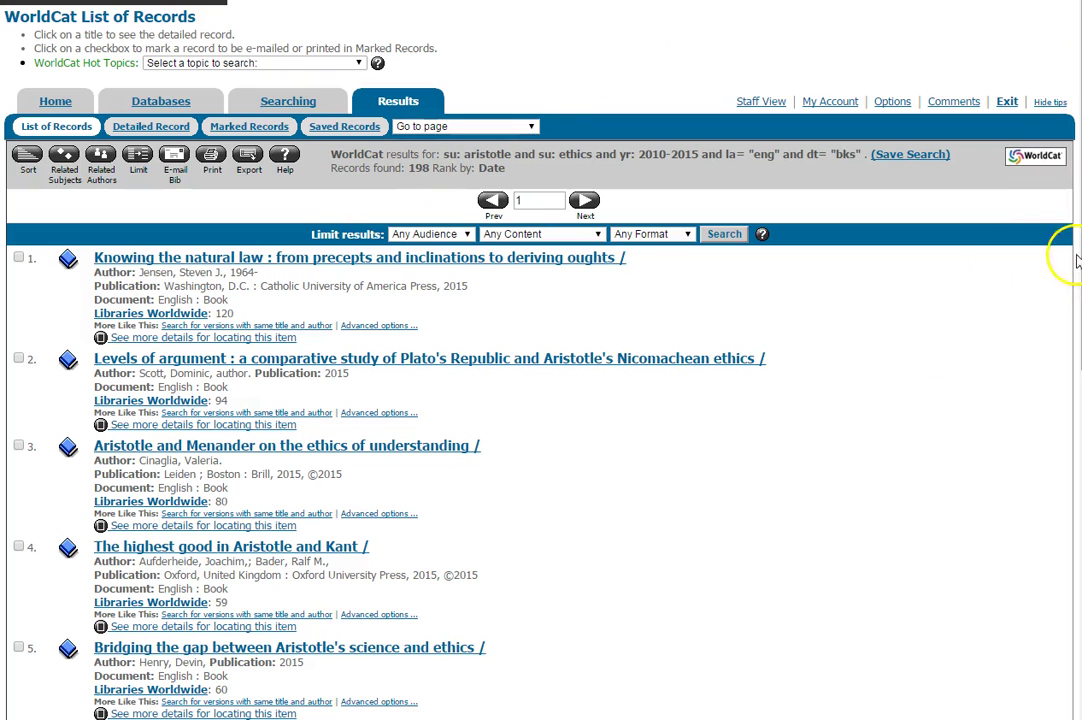
# Step: Page forward twice through the results to the set starting at record 21
pyautogui.scroll(-6, 540, 400)
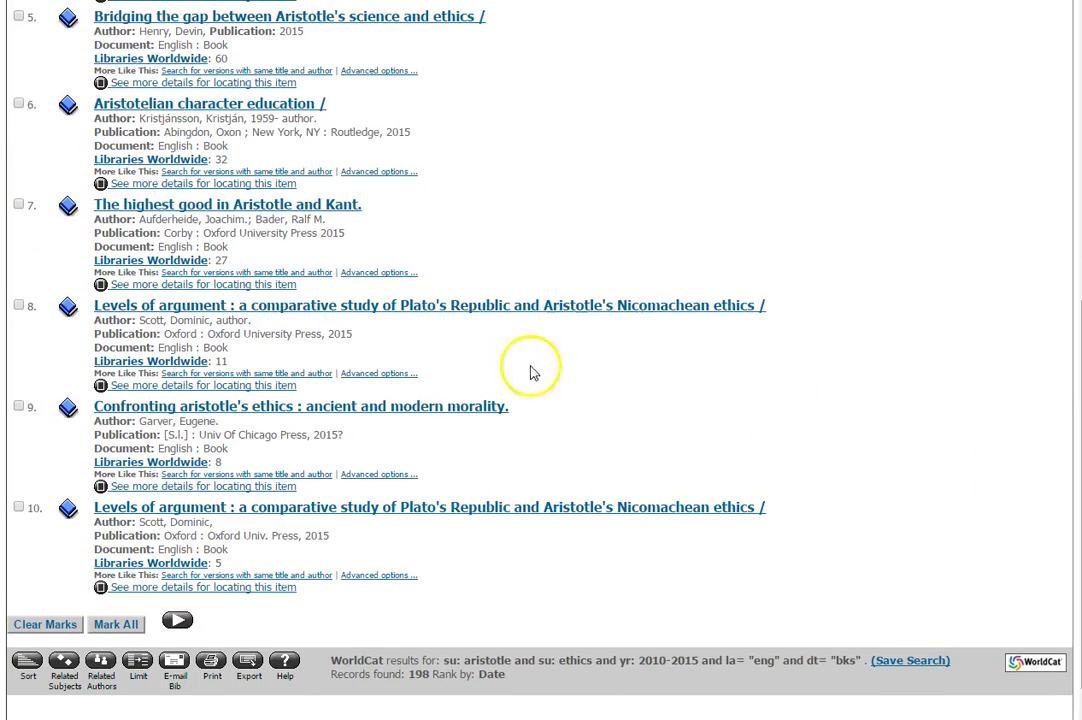
pyautogui.click(177, 620)
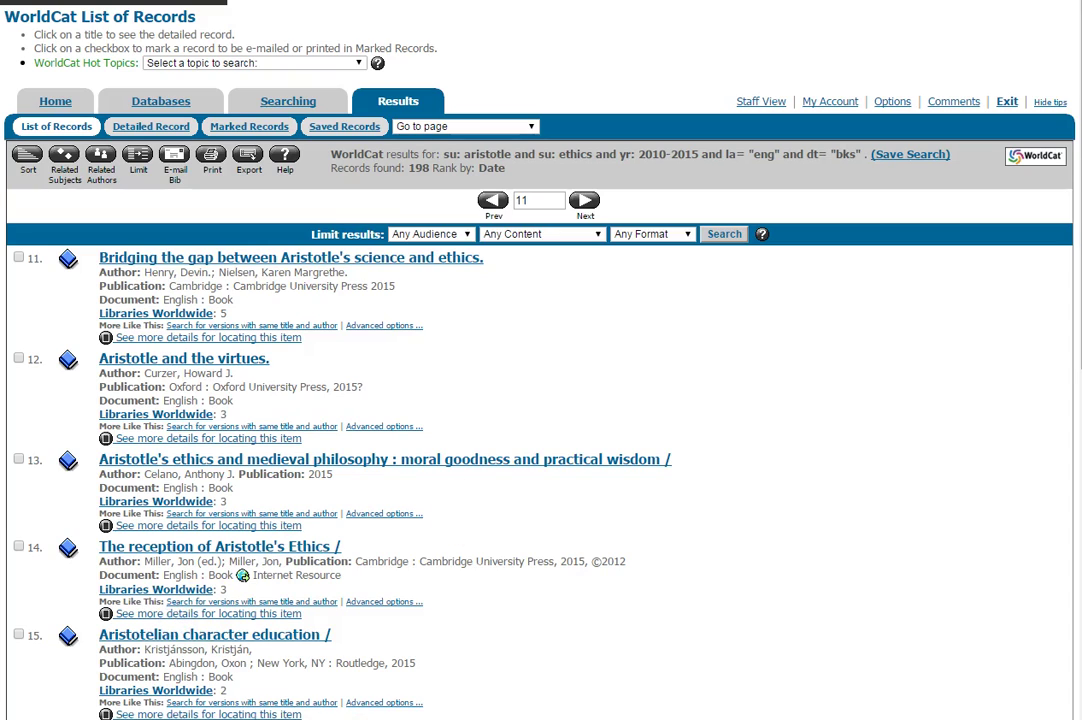
pyautogui.scroll(-5, 540, 400)
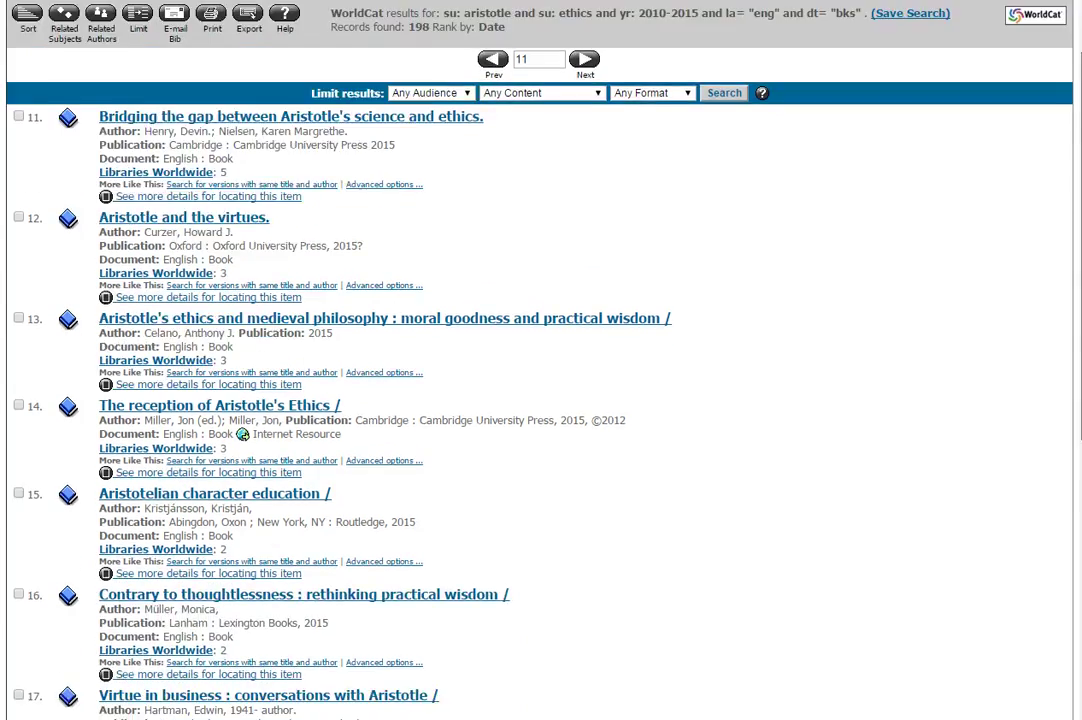
pyautogui.scroll(-2, 877, 495)
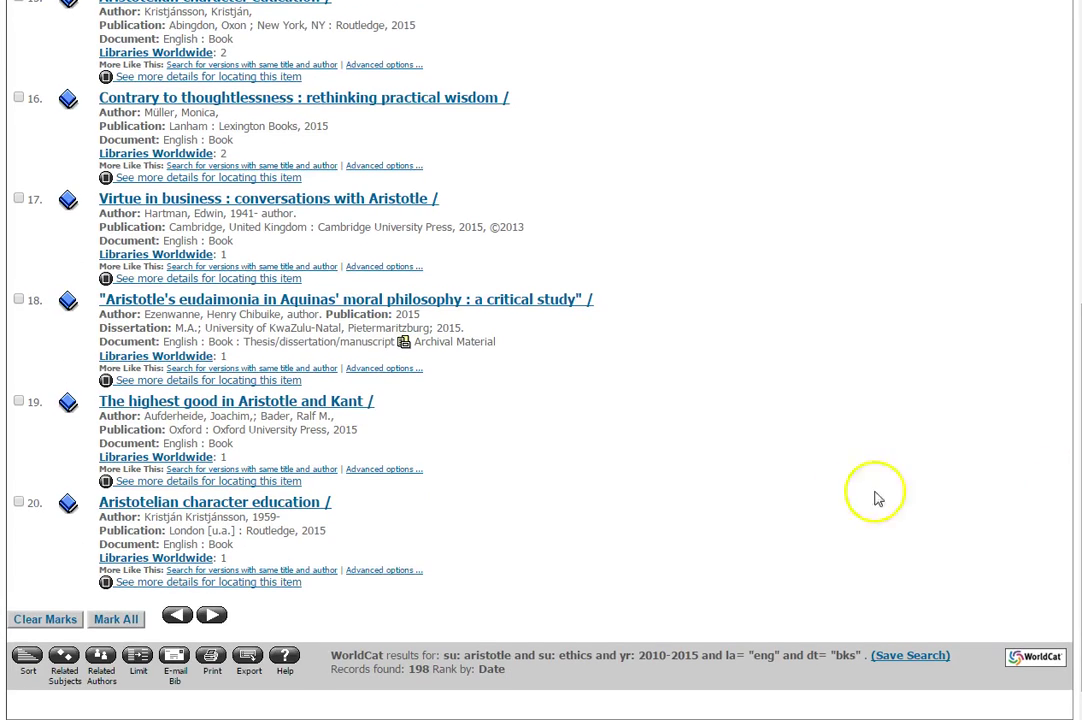
pyautogui.click(212, 615)
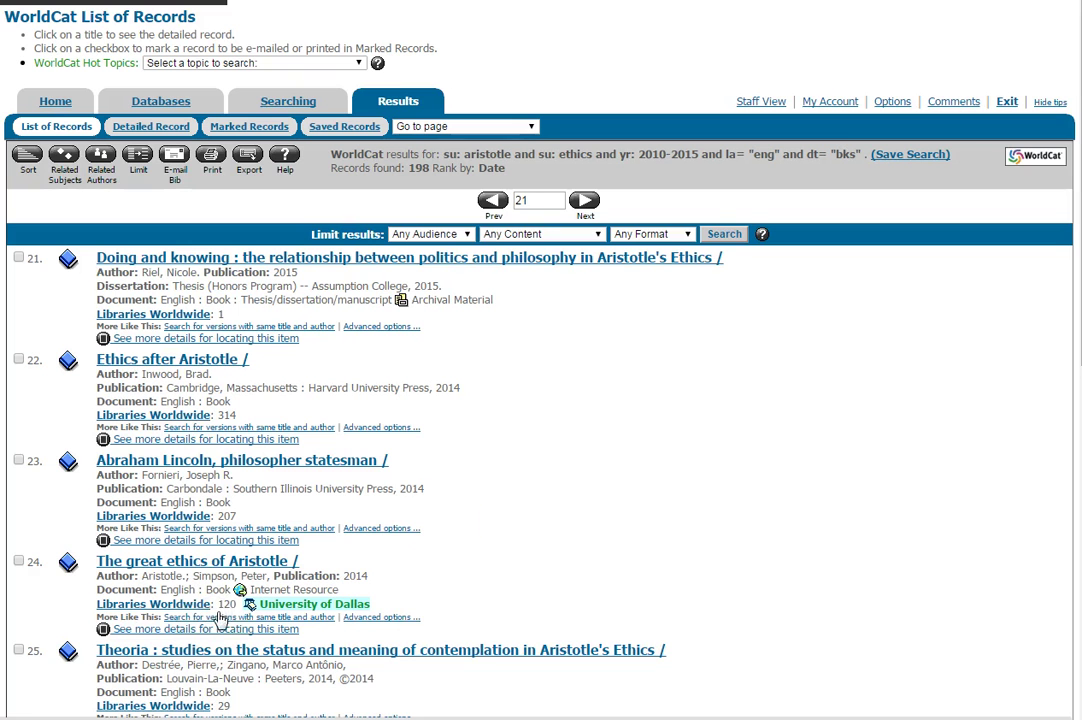
pyautogui.scroll(-3, 1068, 254)
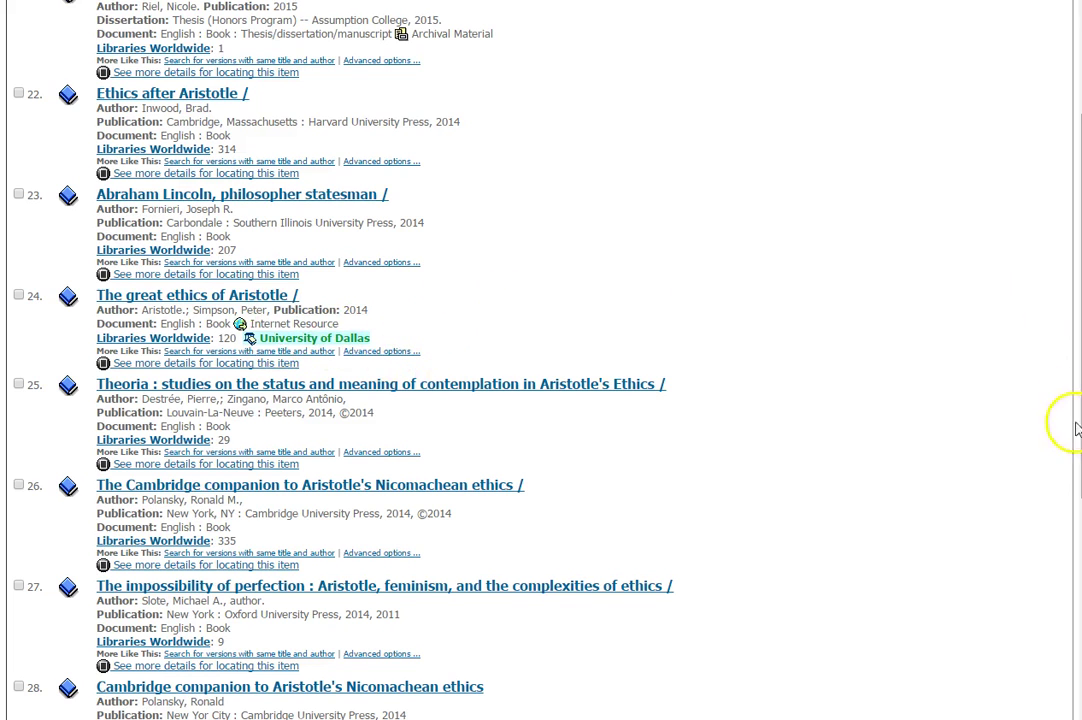
pyautogui.scroll(-3, 1077, 472)
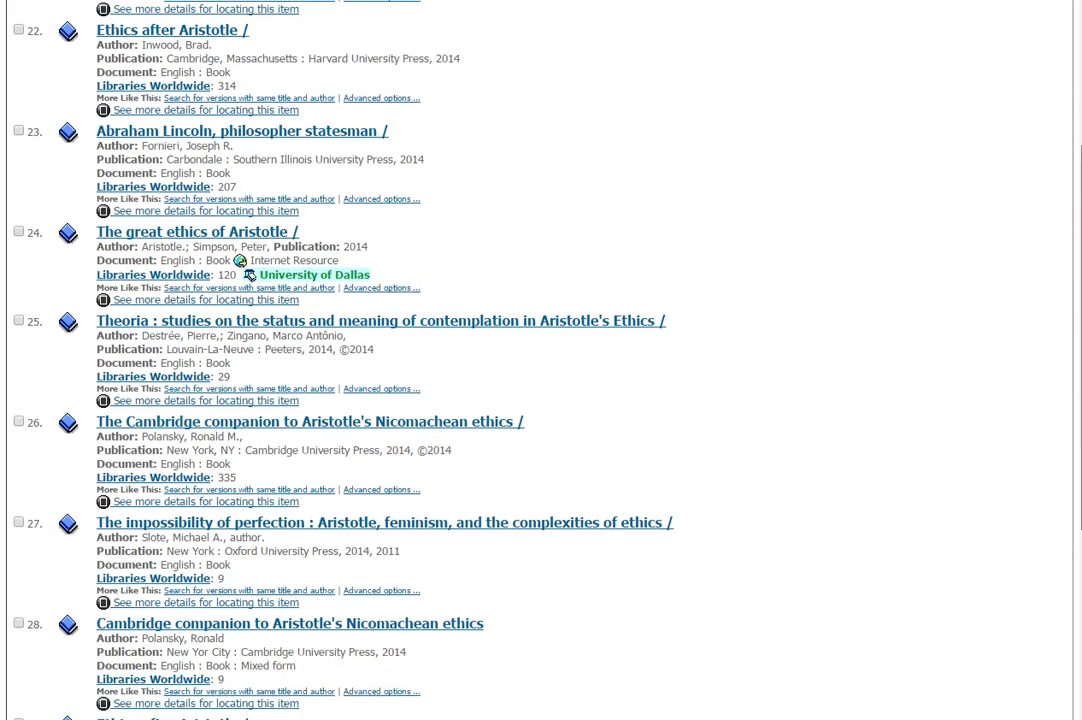
pyautogui.scroll(3, 1070, 428)
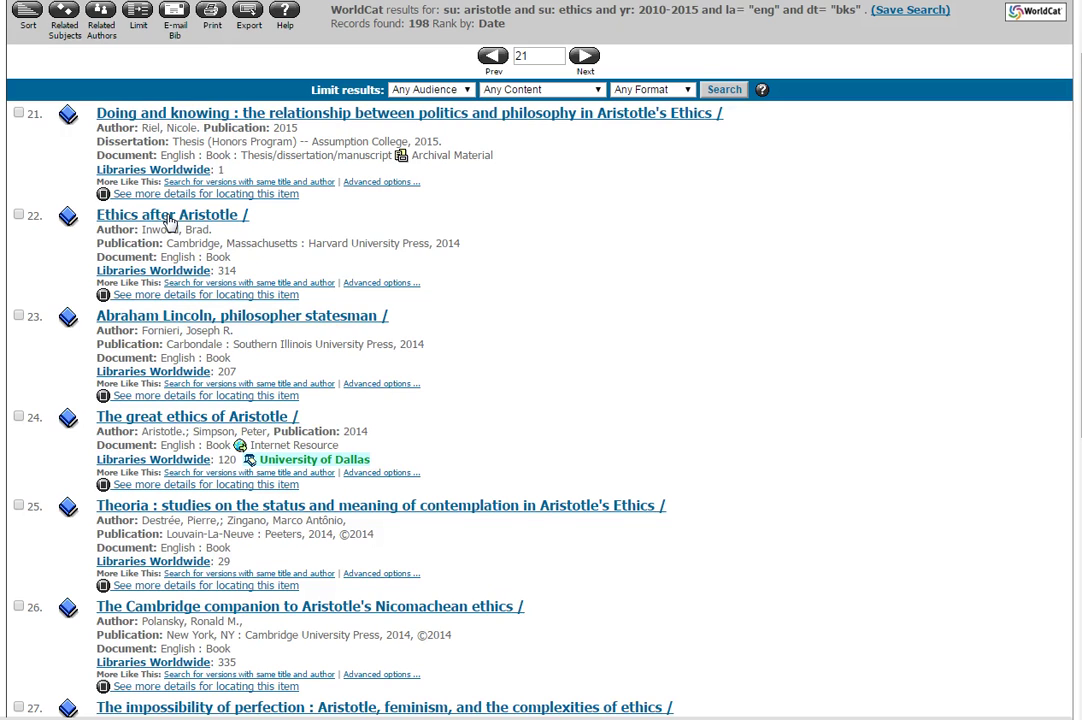
# Step: Open the full Ethics after Aristotle record and send it to ILLiad
pyautogui.click(170, 218)
pyautogui.scroll(-6, 1076, 505)
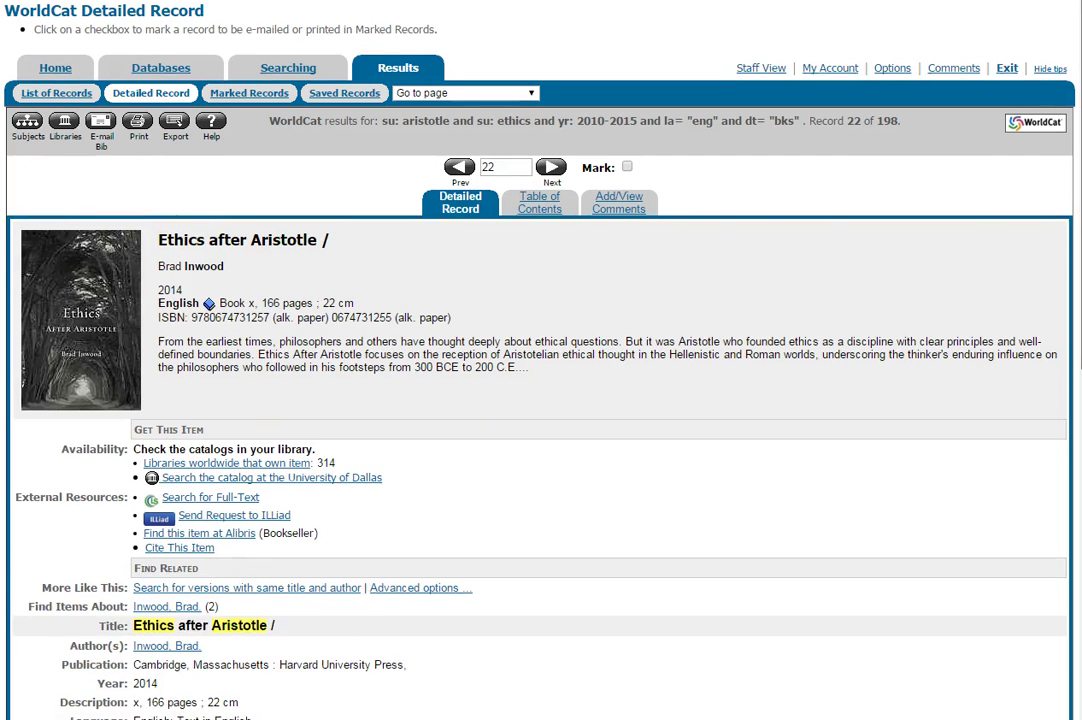
pyautogui.scroll(2, 1076, 505)
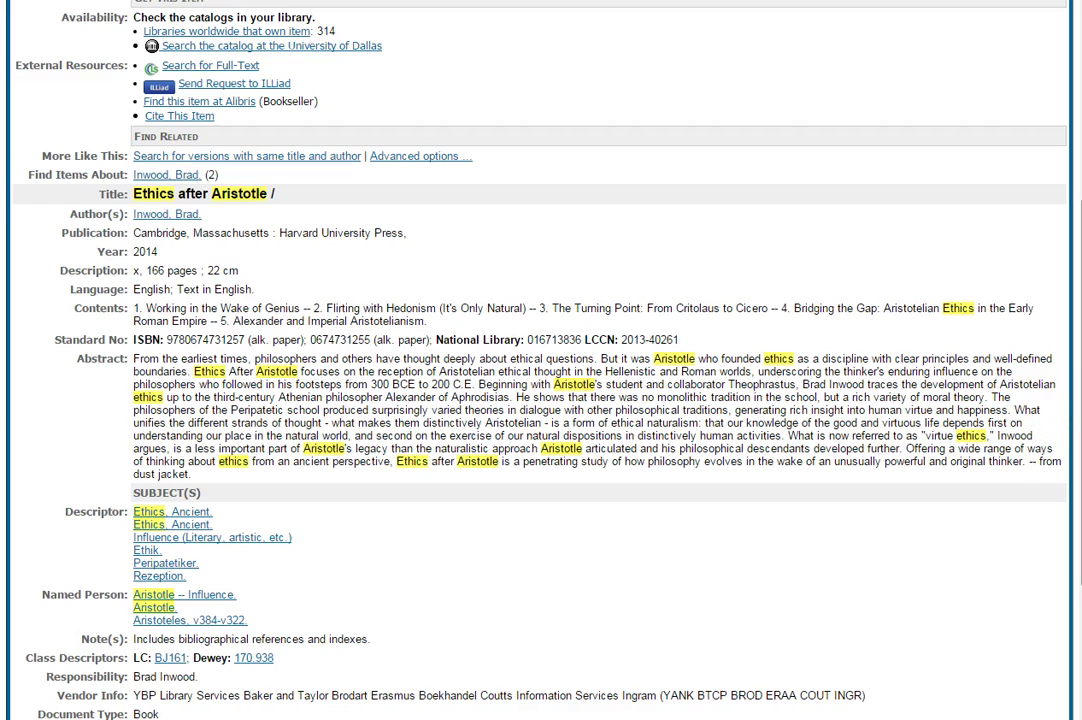
pyautogui.scroll(2, 540, 360)
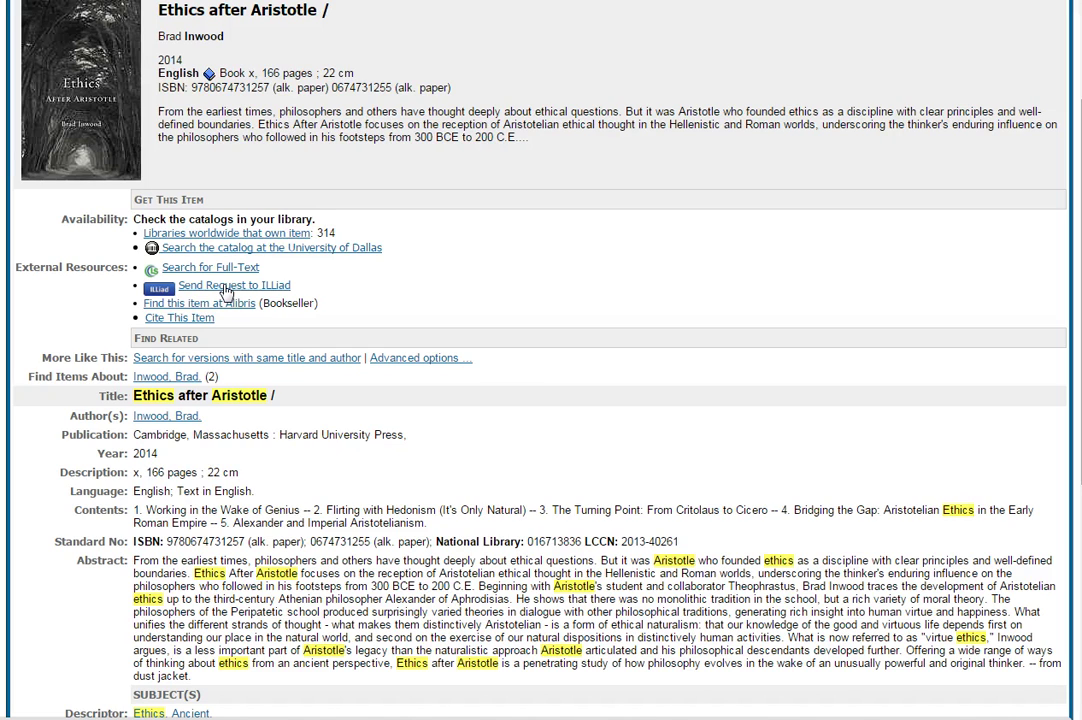
pyautogui.click(226, 288)
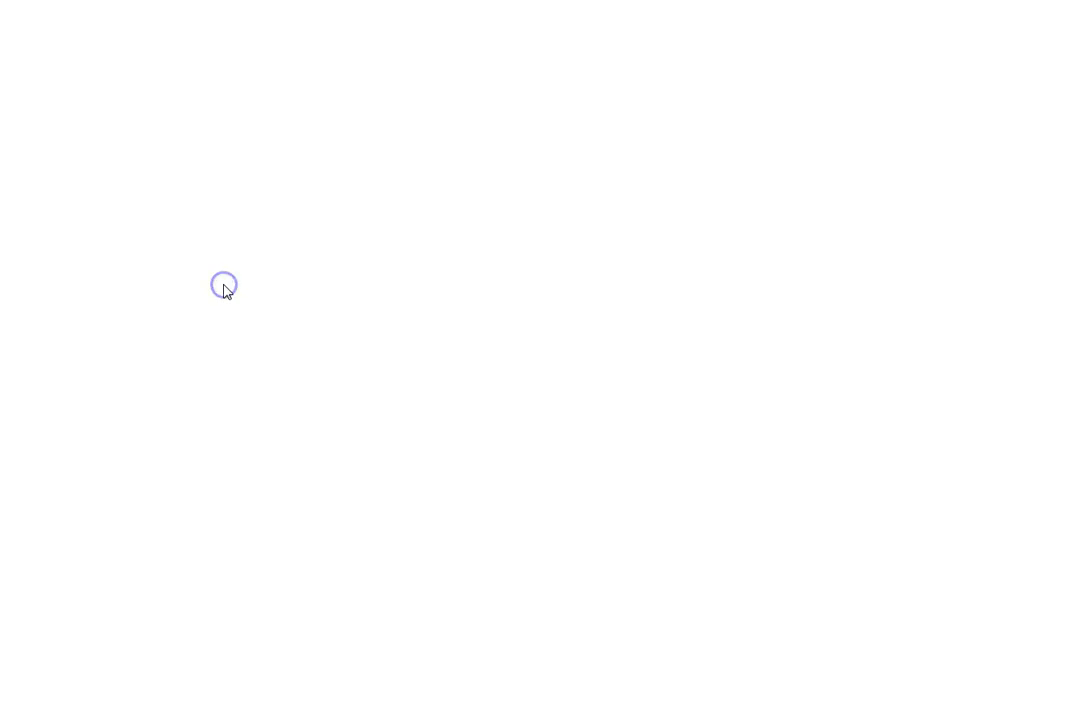
# Step: Log in to ILLiad with the account username and password, then scroll through the Main Menu options
pyautogui.click(298, 279)
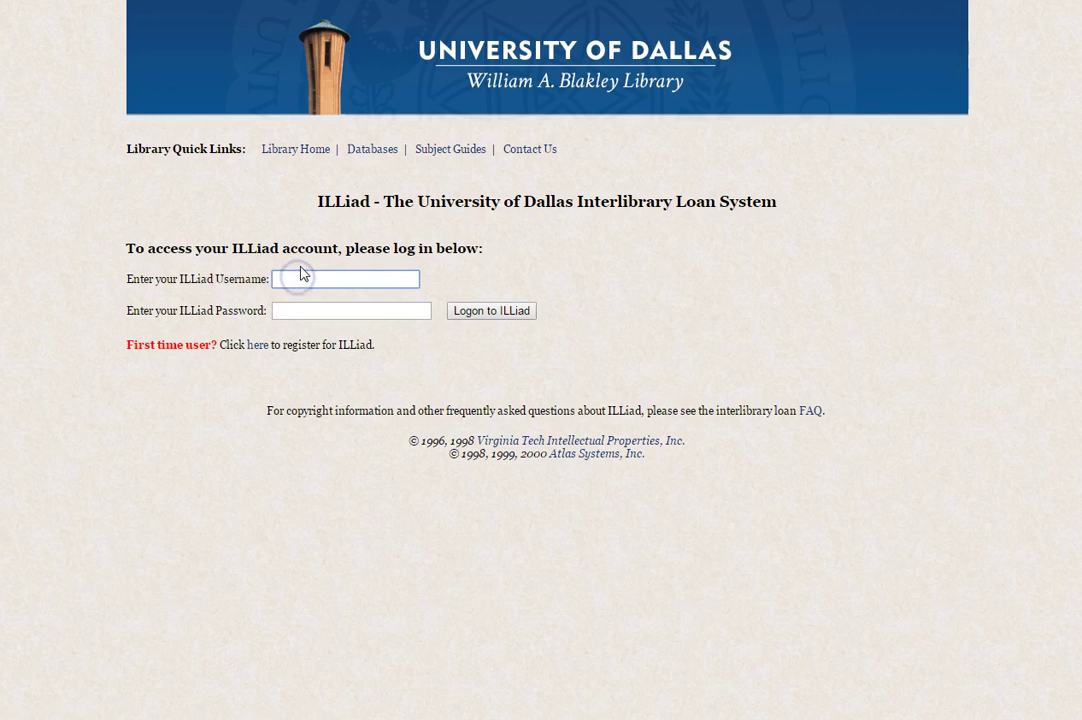
pyautogui.click(292, 310)
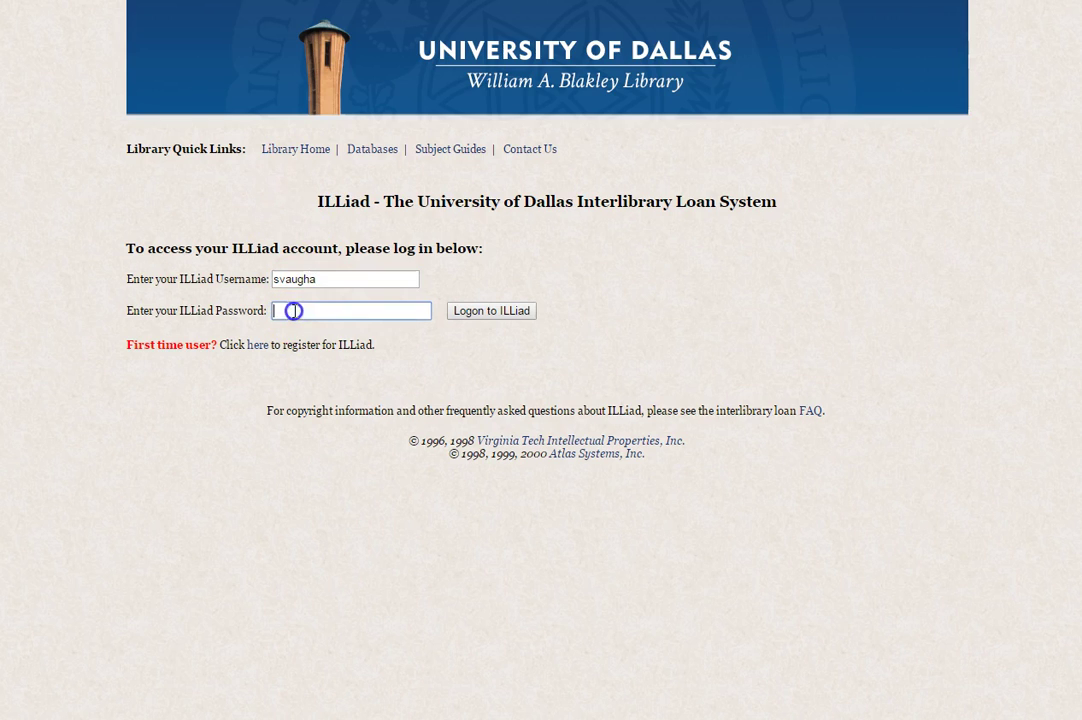
pyautogui.write('••••••••')
pyautogui.click(495, 310)
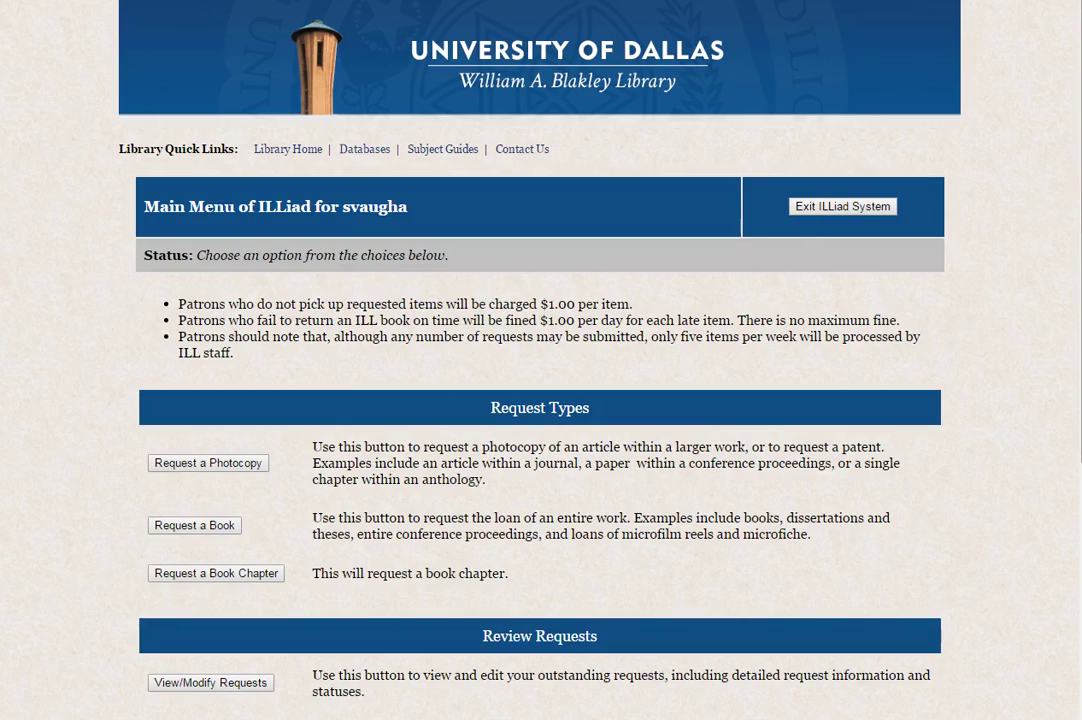
pyautogui.scroll(-5, 540, 360)
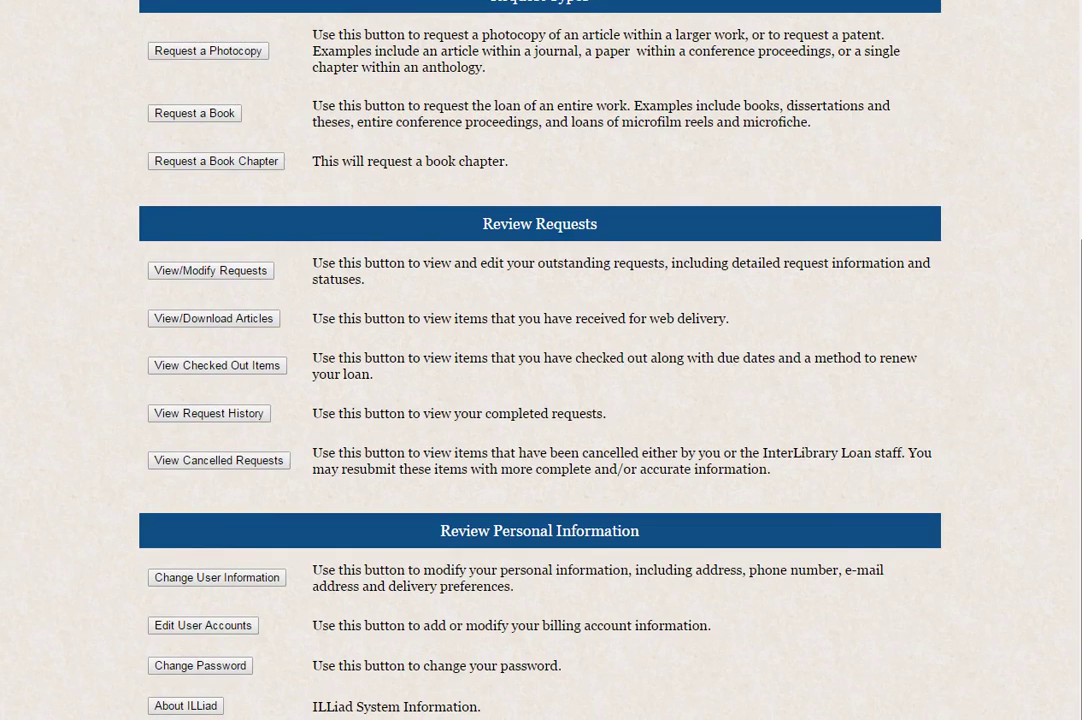
pyautogui.scroll(3, 339, 390)
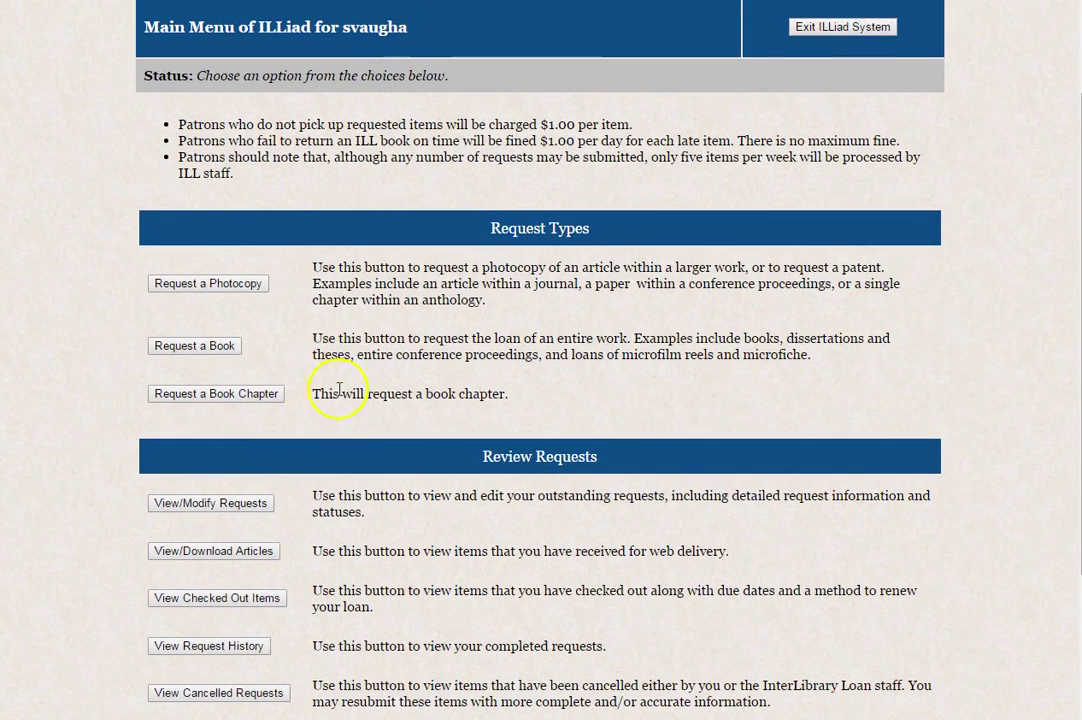
pyautogui.scroll(2, 540, 360)
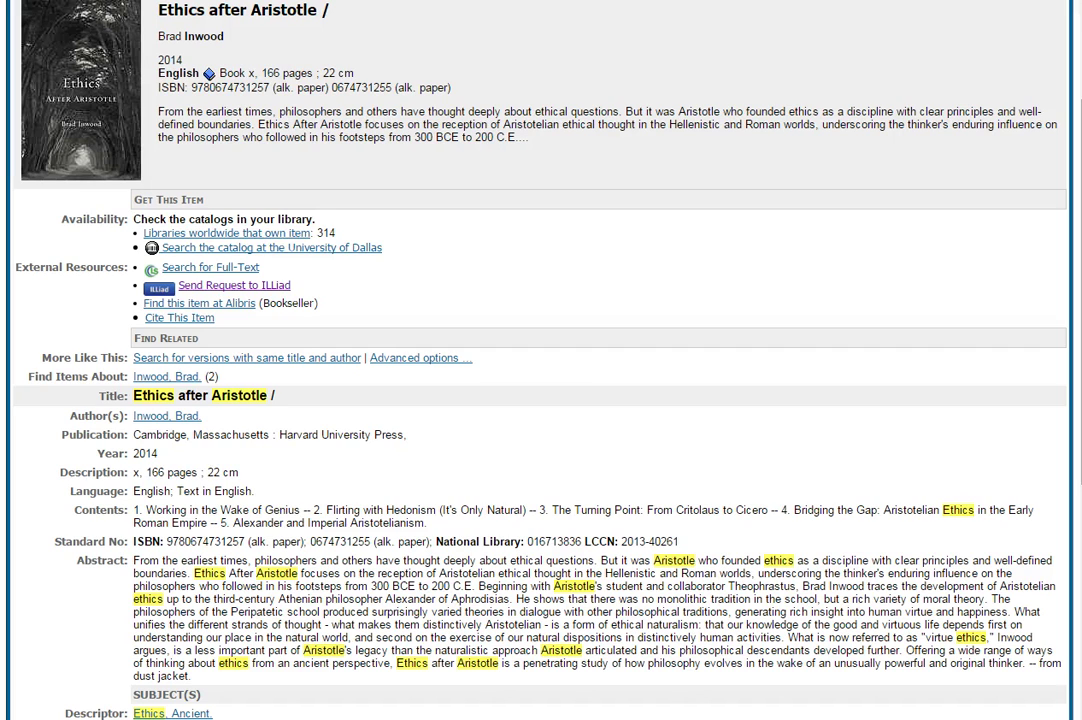
# Step: Send the Ethics after Aristotle record to ILLiad and review the prefilled Loan Request fields
pyautogui.click(216, 287)
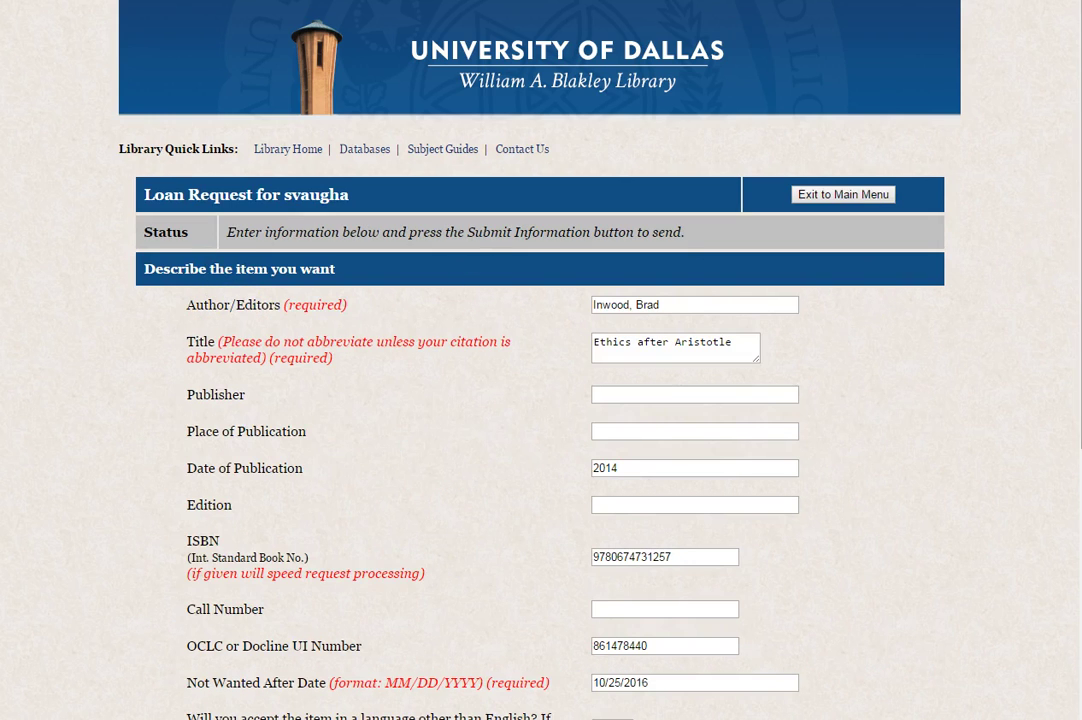
pyautogui.scroll(-2, 672, 230)
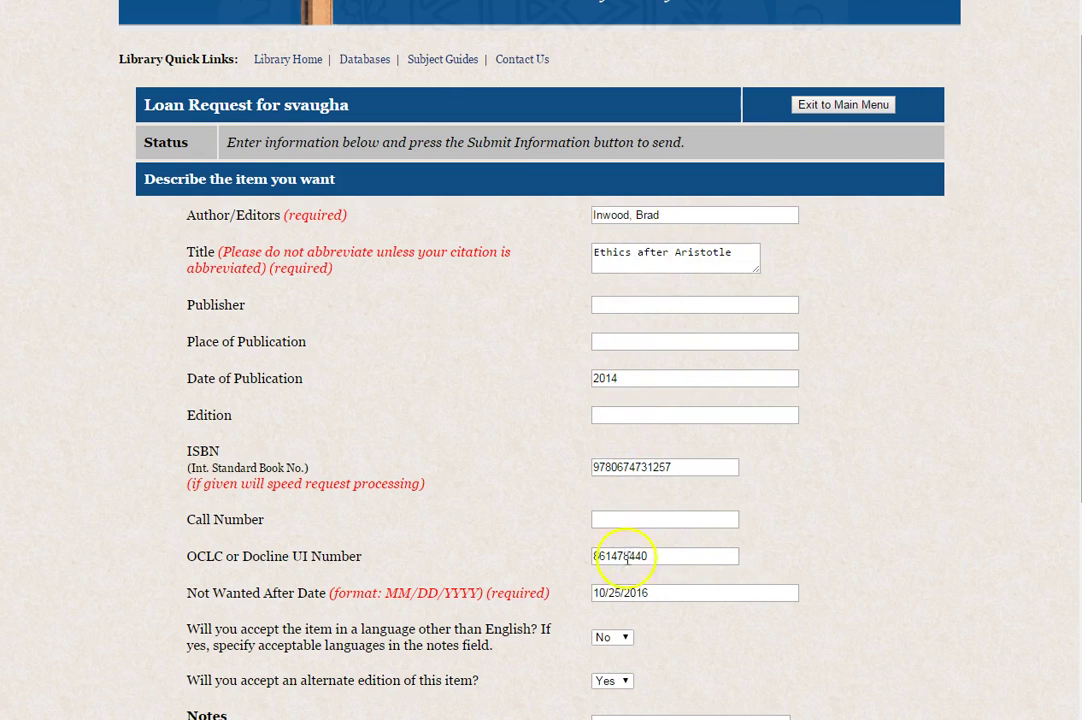
pyautogui.scroll(-5, 1070, 493)
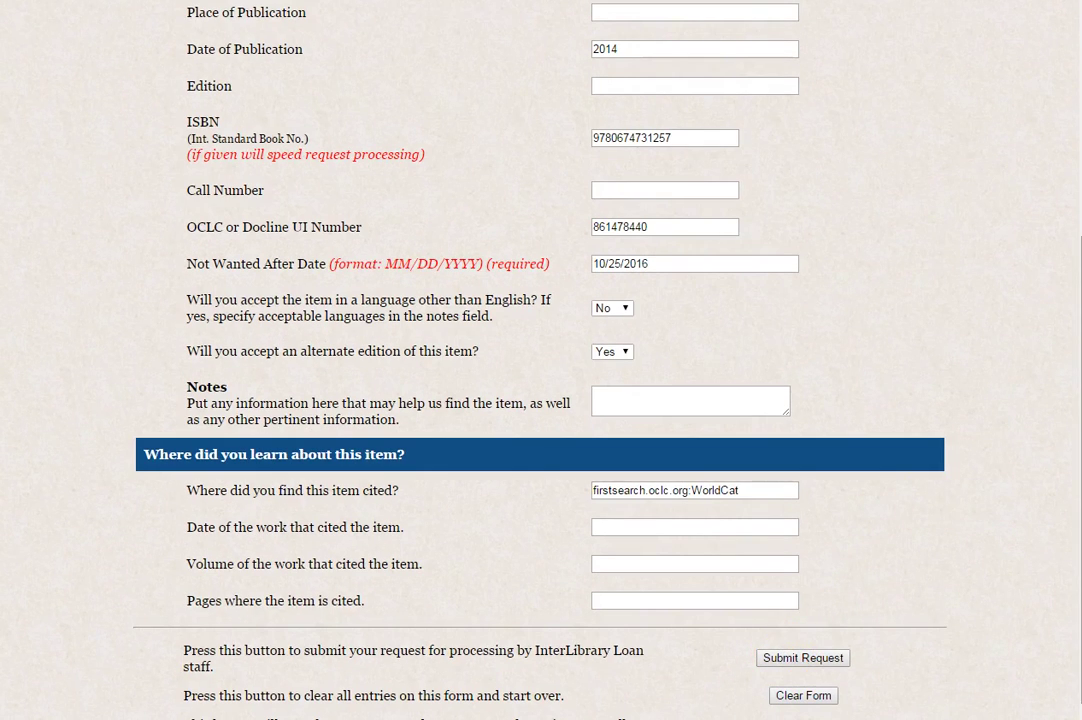
pyautogui.scroll(6, 540, 360)
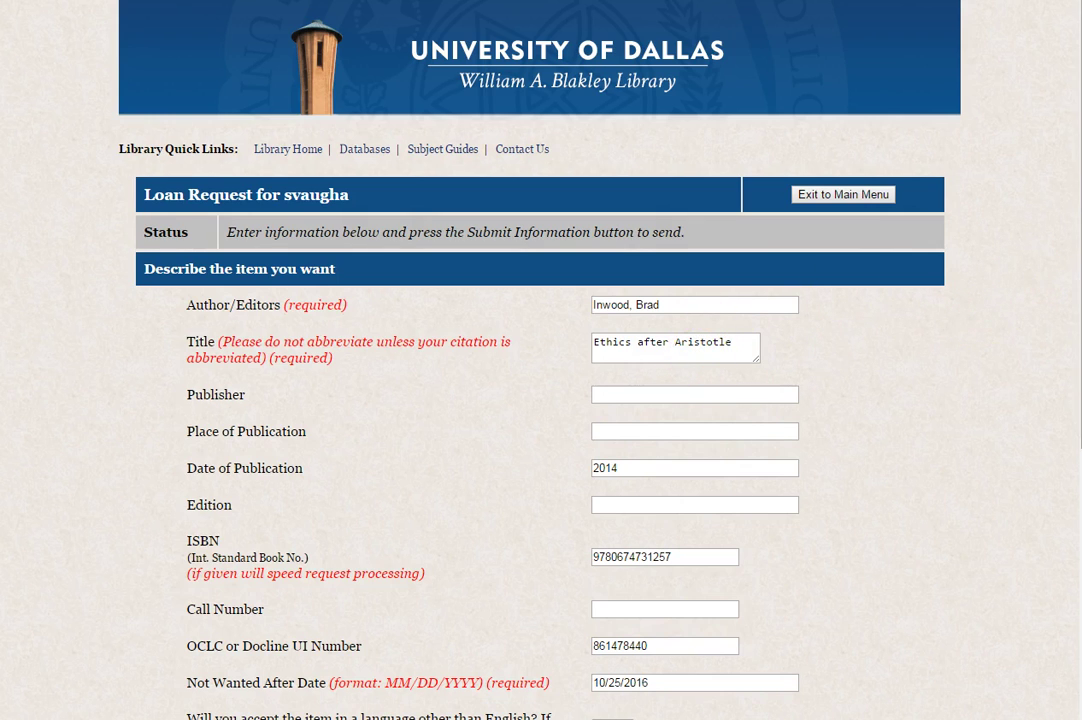
pyautogui.scroll(-3, 873, 390)
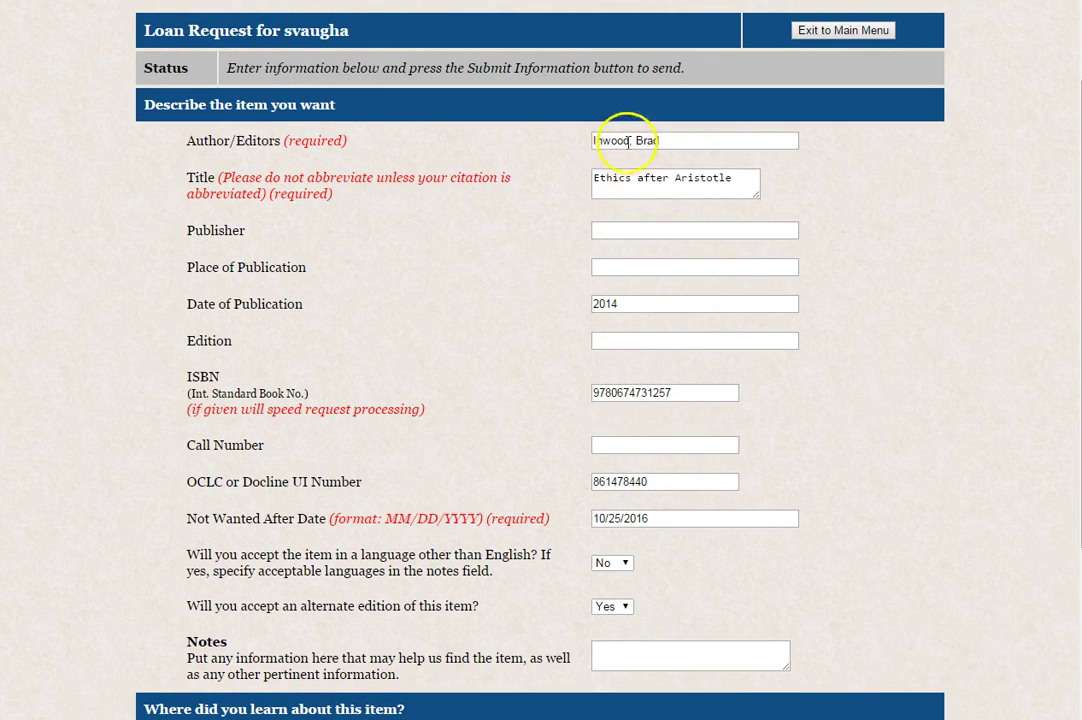
pyautogui.scroll(1, 1067, 290)
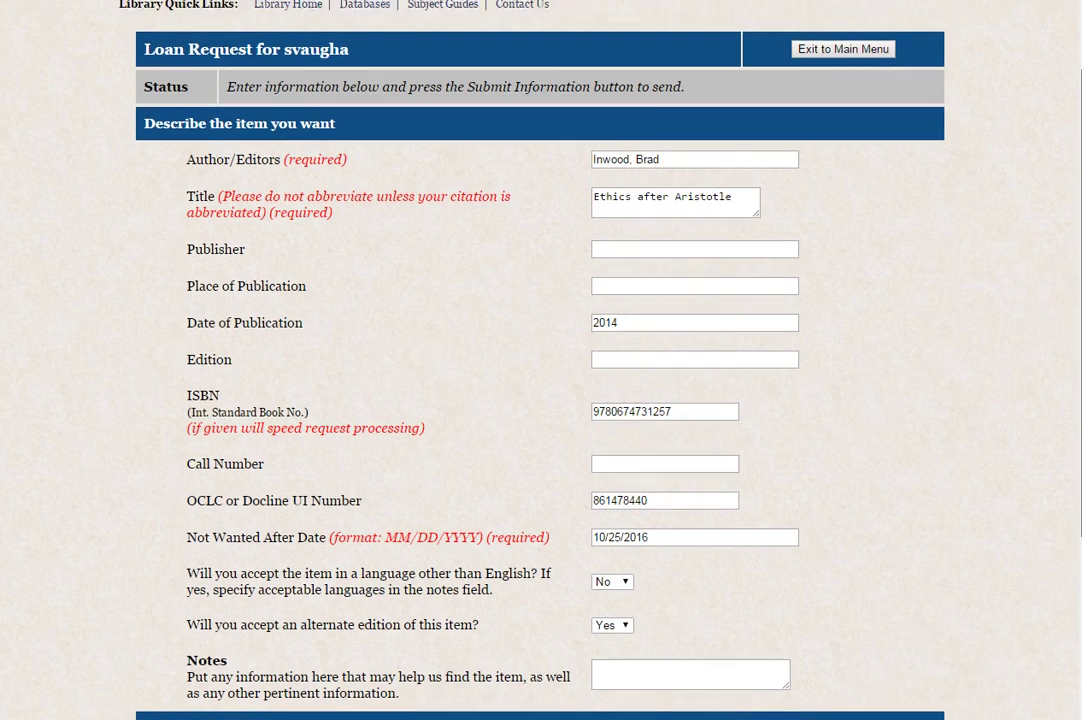
pyautogui.scroll(2, 540, 360)
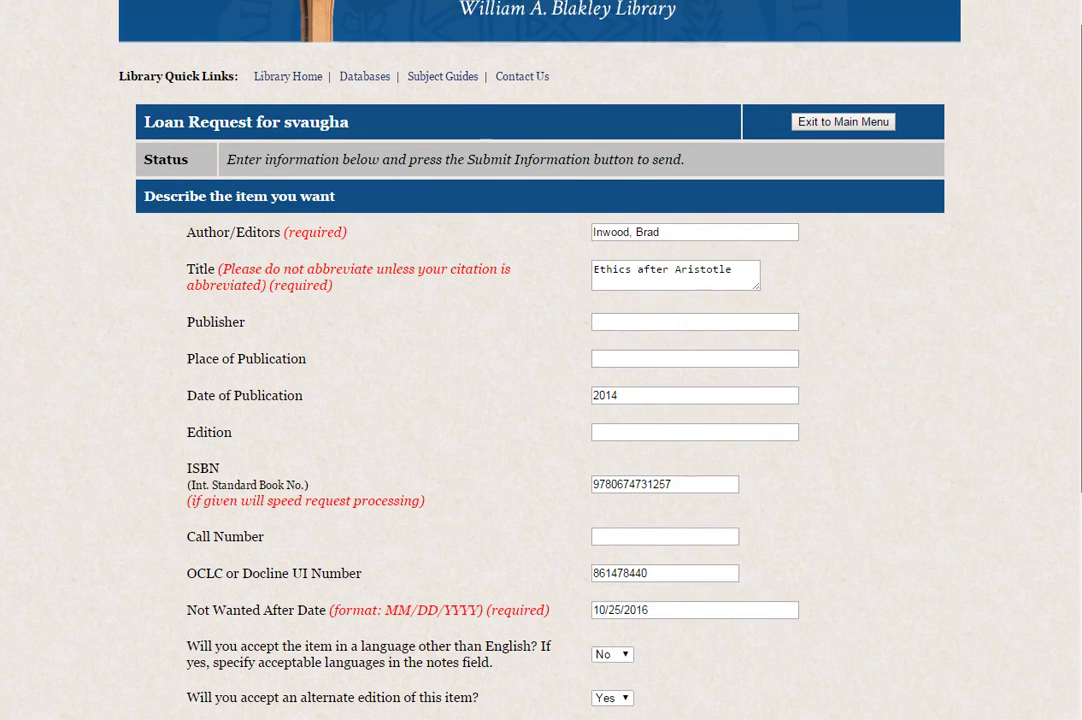
pyautogui.scroll(2, 1063, 242)
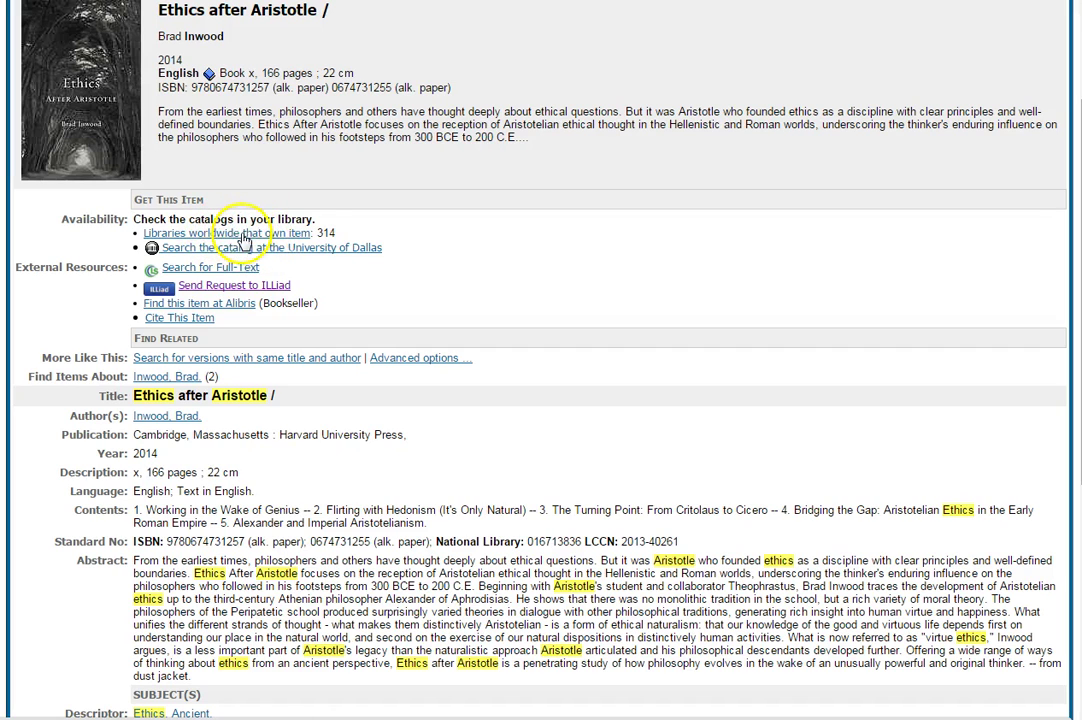
# Step: Review the table of 314 libraries owning Ethics after Aristotle, then go back to the List of Records
pyautogui.click(245, 234)
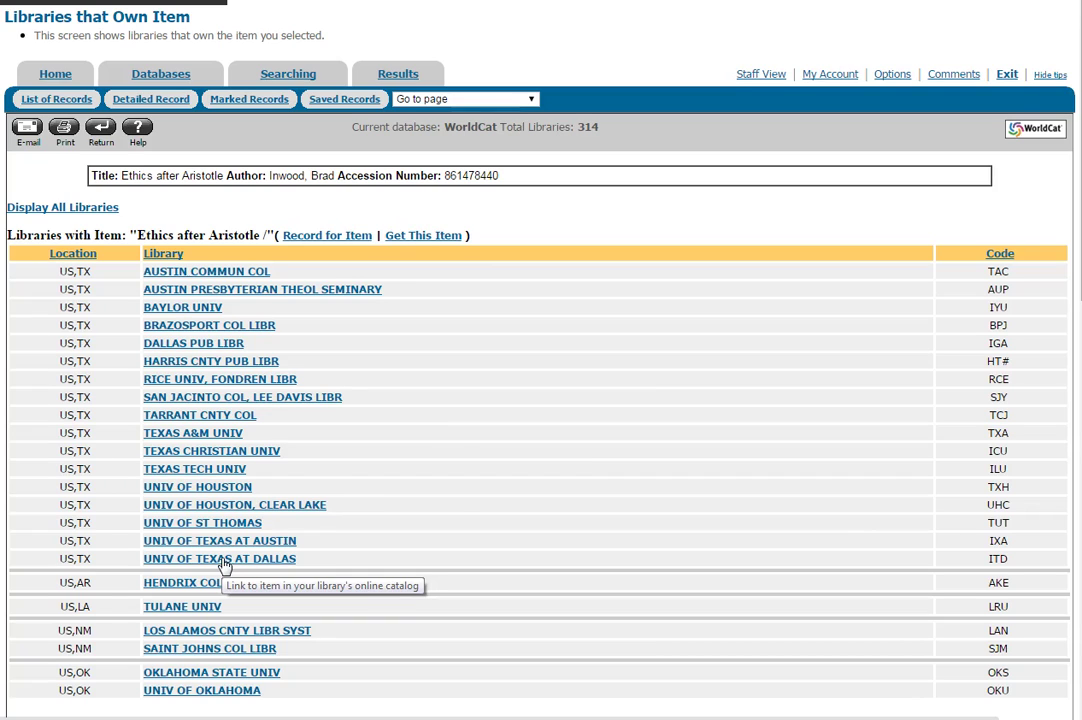
pyautogui.click(166, 88)
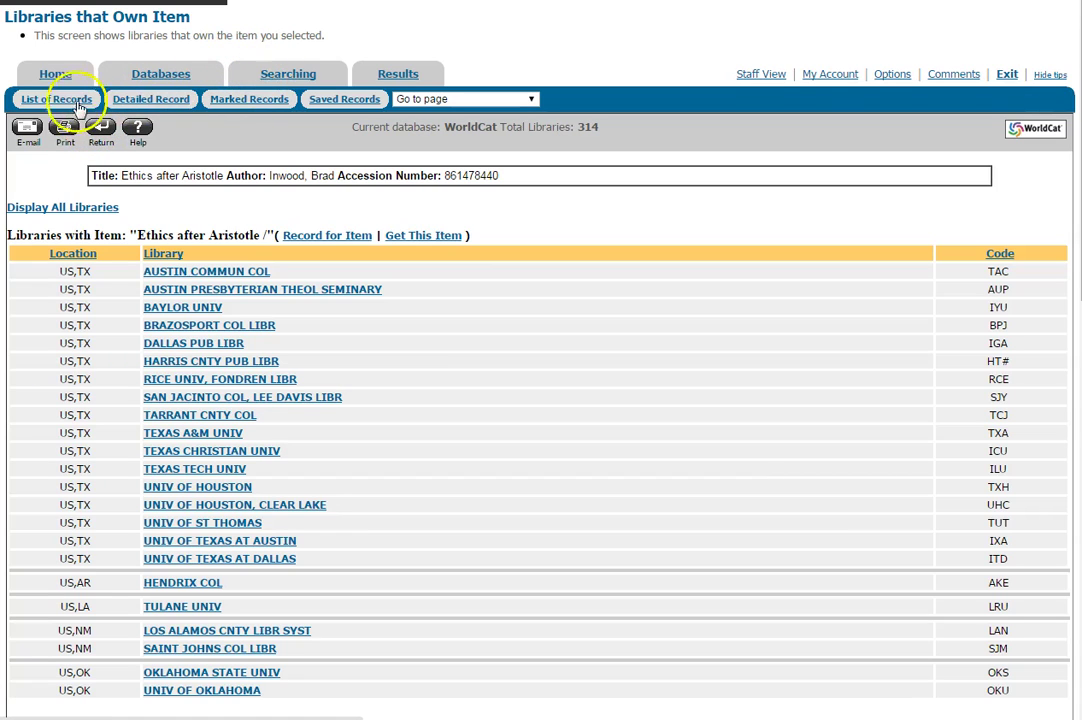
pyautogui.click(46, 99)
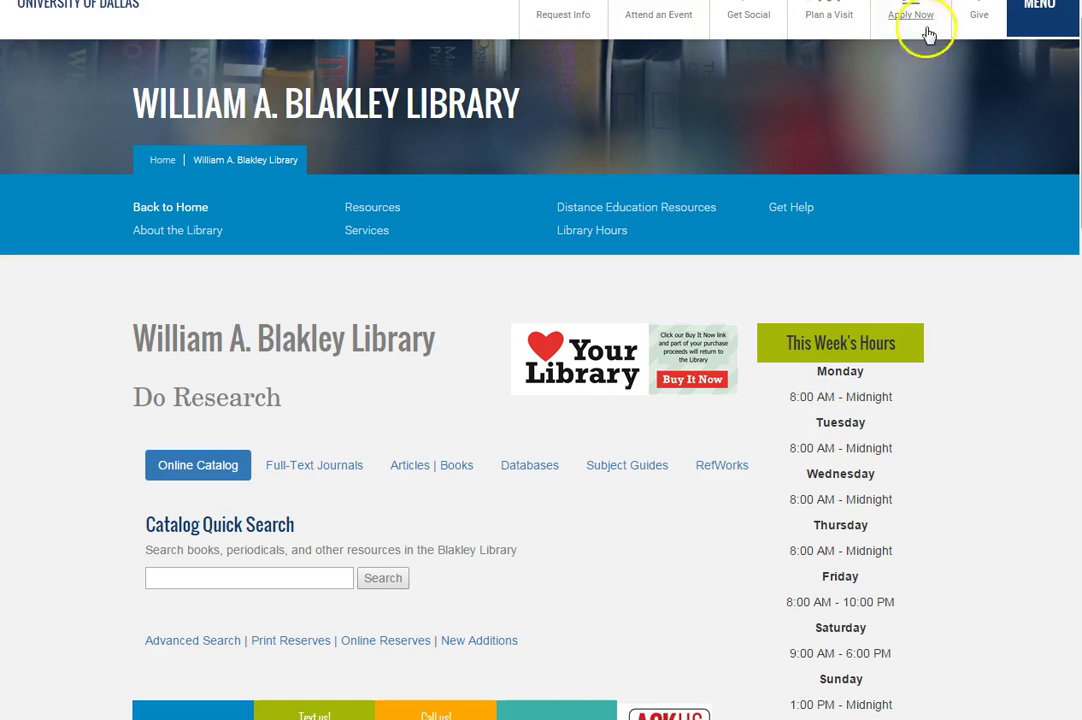
# Step: Open and close the library site's MENU panel, then scroll down to the Do Research section
pyautogui.click(1045, 20)
pyautogui.click(1063, 30)
pyautogui.scroll(-3, 468, 295)
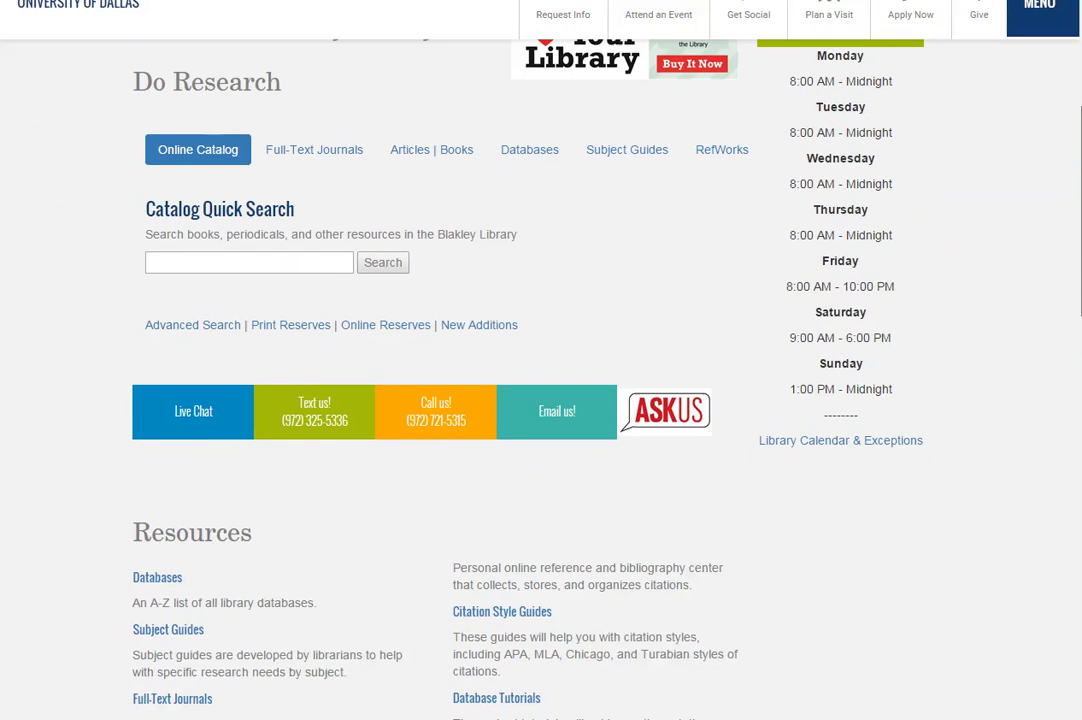